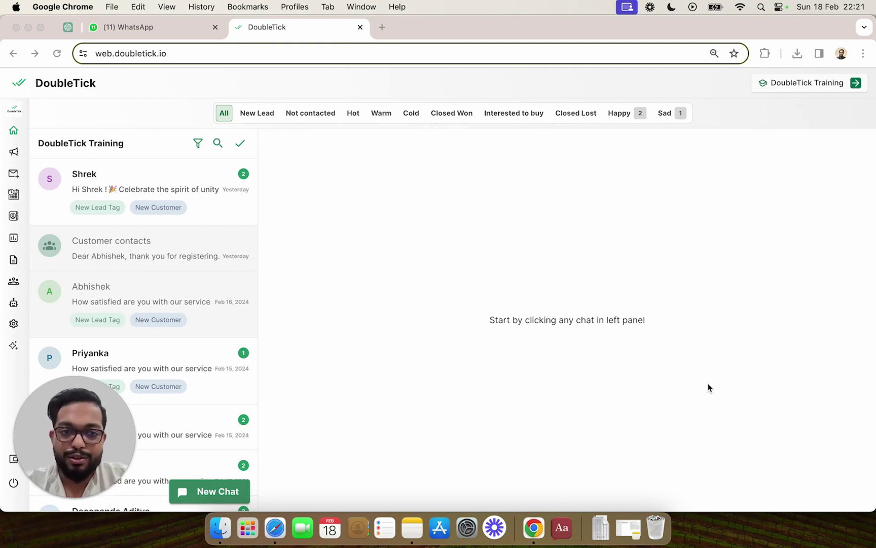
Open doubletick.io in a new tab and go to its free WhatsApp QR Code Generator page
click(381, 28)
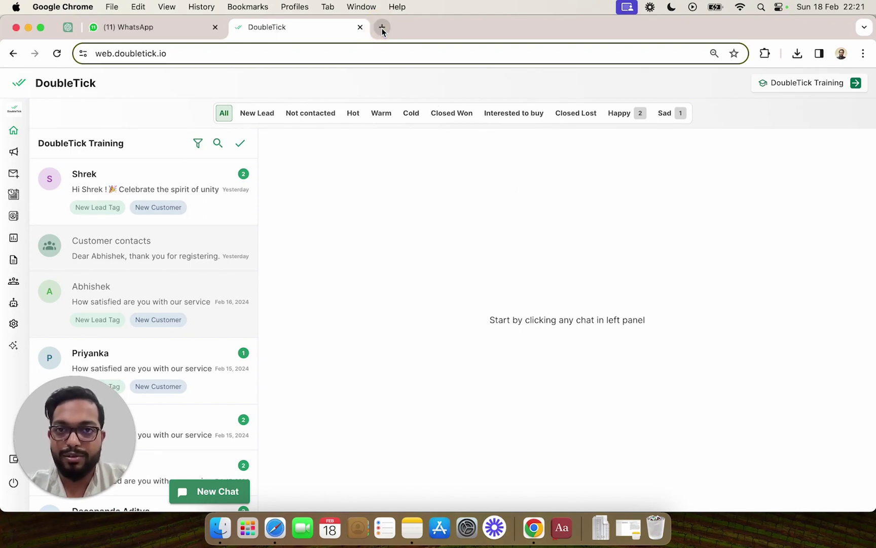
click(383, 29)
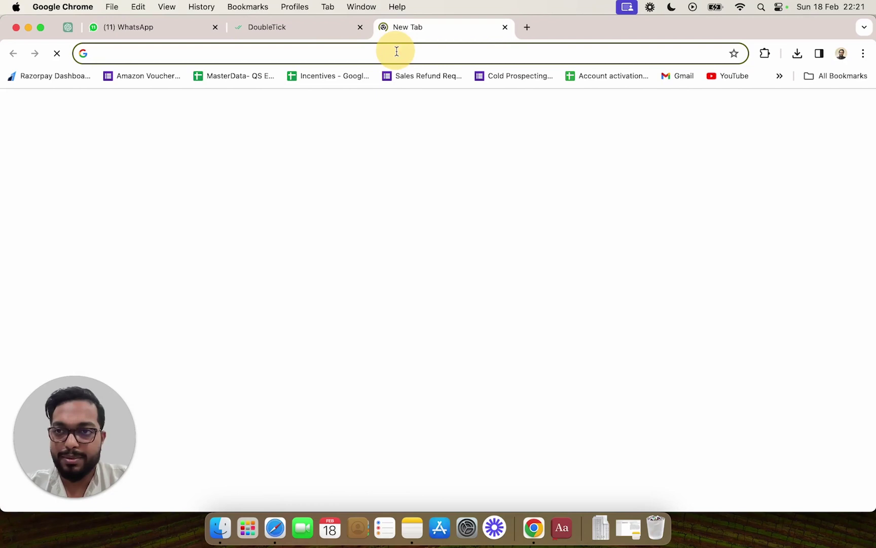
text(doub)
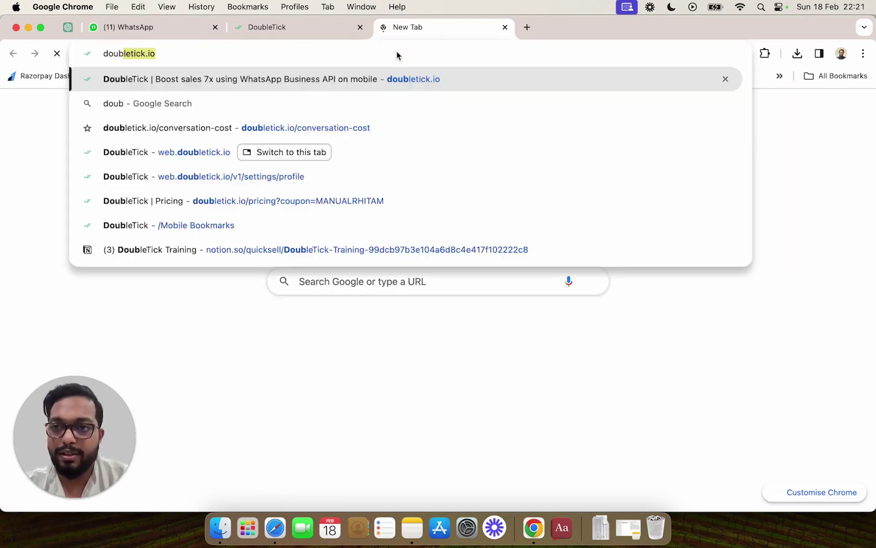
text(lwe)
key(BackSpace)
key(BackSpace)
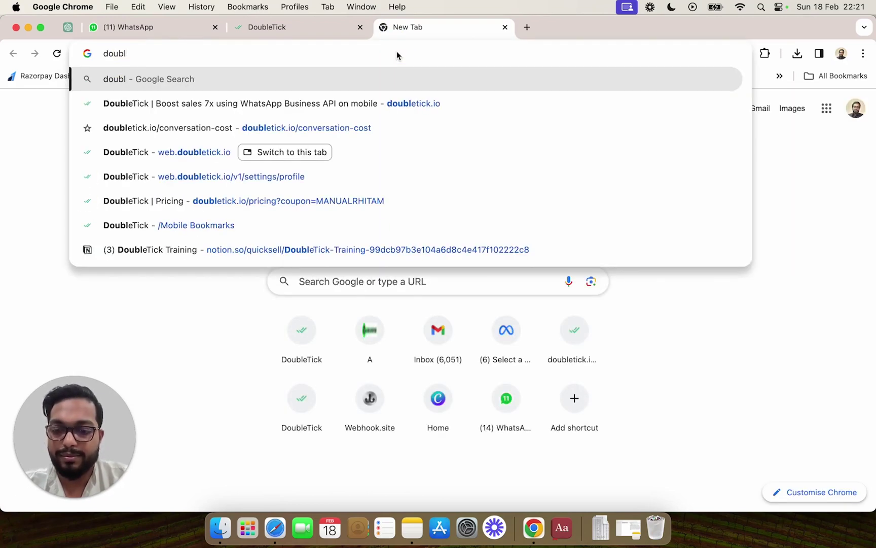
text(etick)
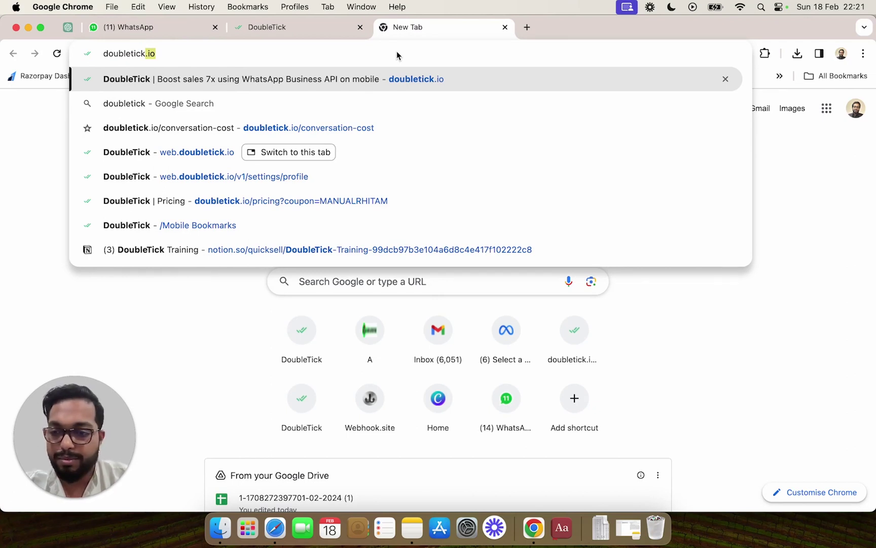
text(.io)
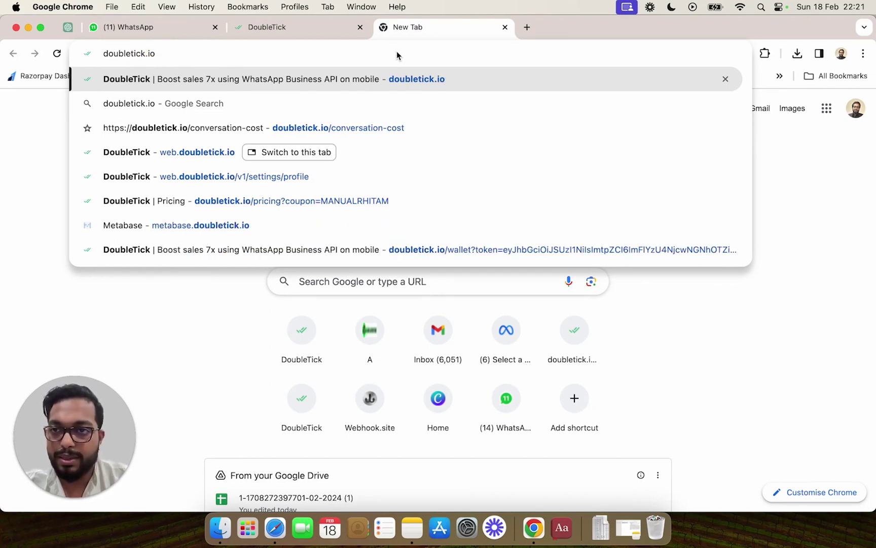
key(Return)
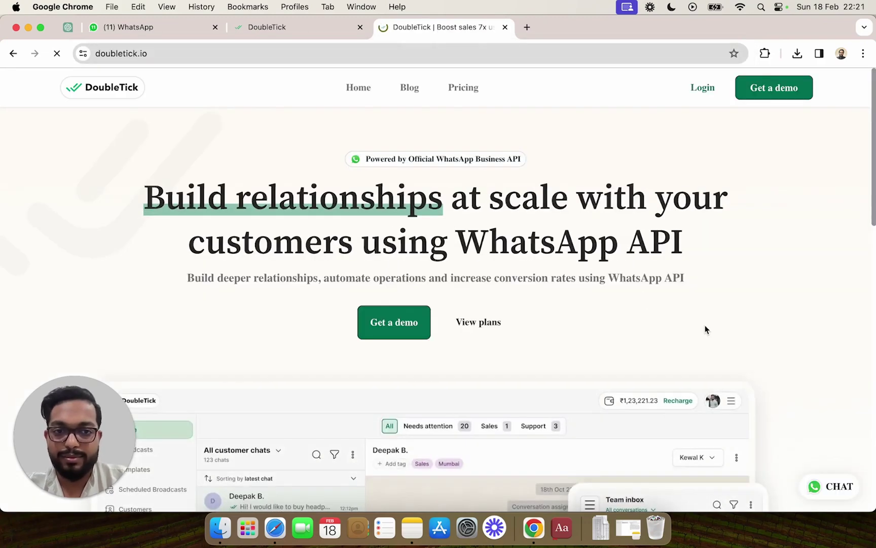
scroll(706, 331, down, 15)
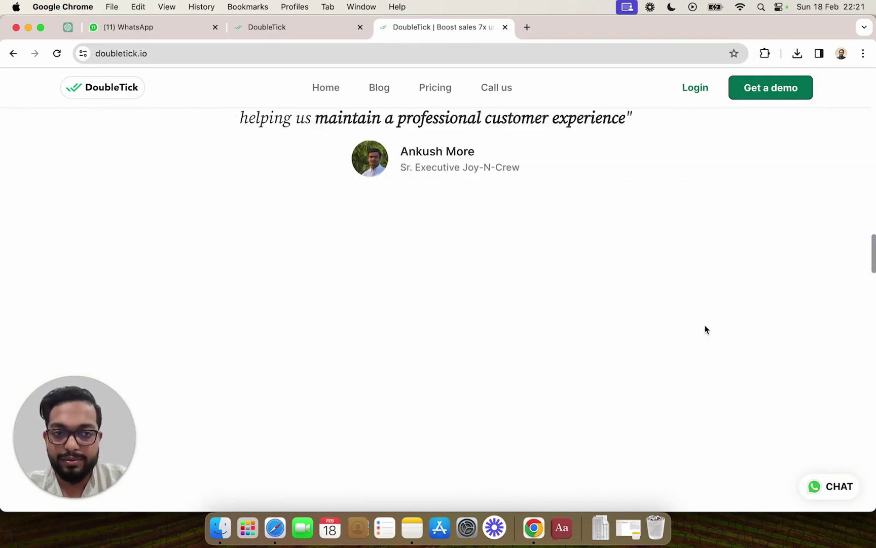
scroll(705, 330, down, 5)
scroll(705, 330, down, 5)
scroll(705, 331, down, 5)
scroll(706, 330, down, 5)
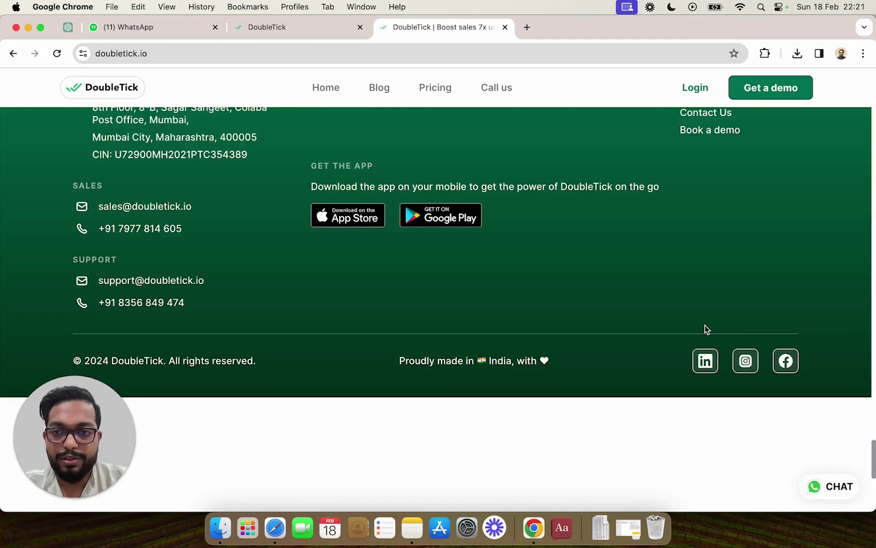
scroll(516, 303, up, 2)
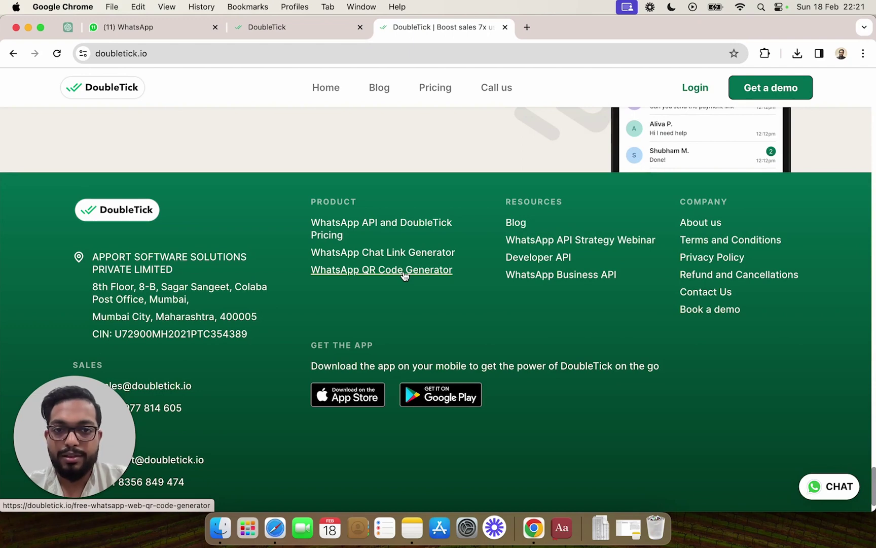
click(360, 271)
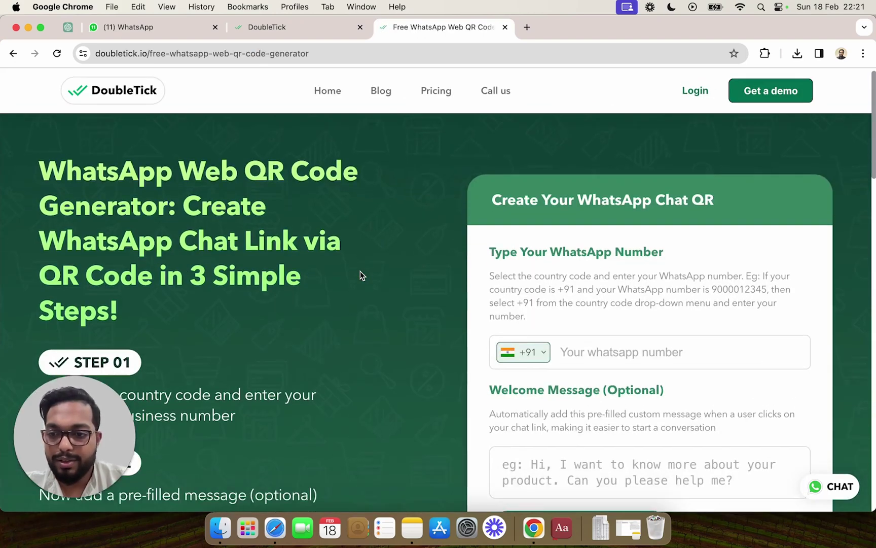
scroll(361, 276, down, 3)
scroll(361, 275, up, 1)
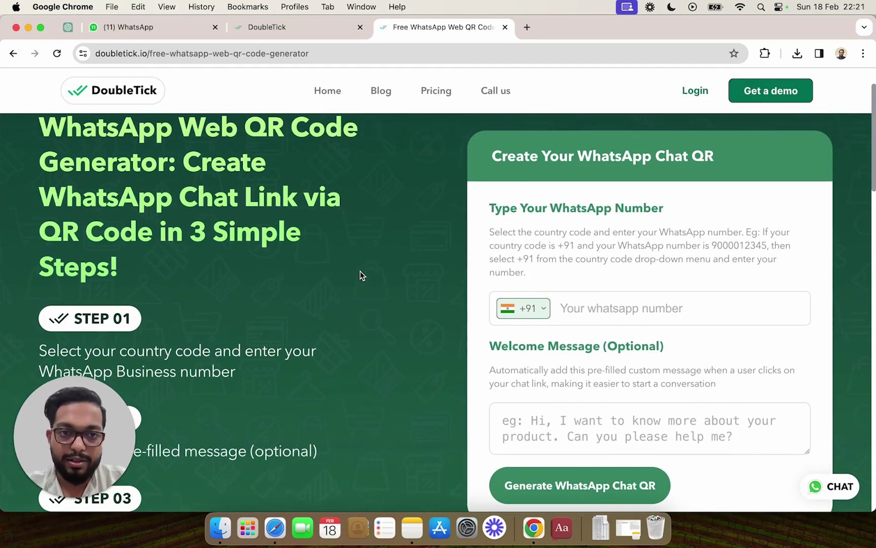
click(594, 301)
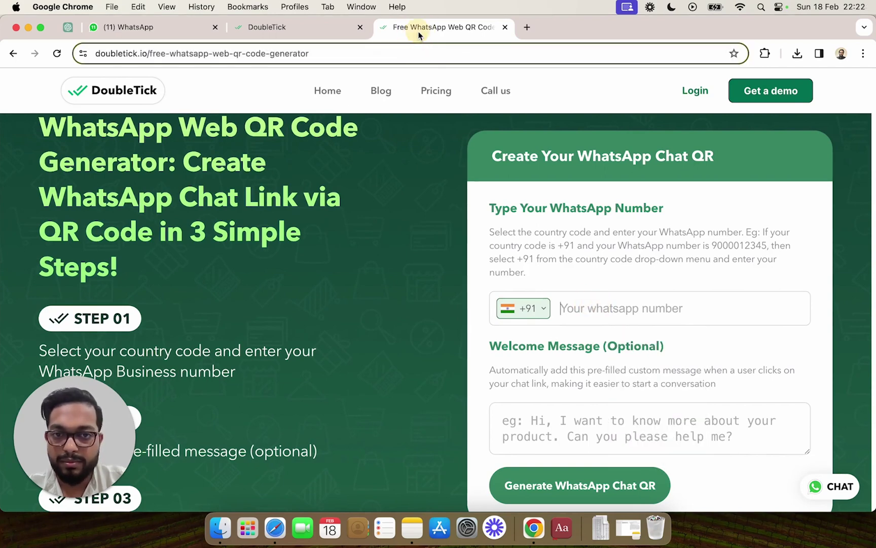
Go to the Channels page in DoubleTick's account settings
click(288, 34)
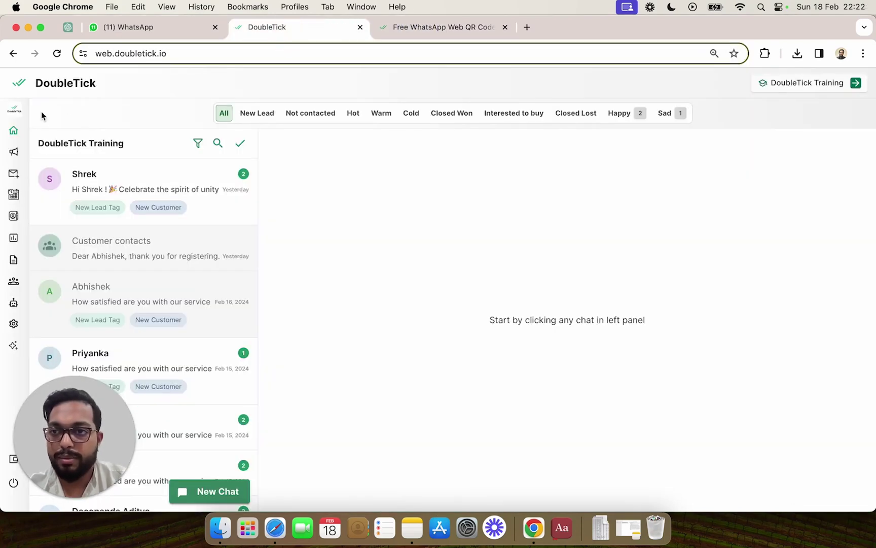
mouse_move(62, 206)
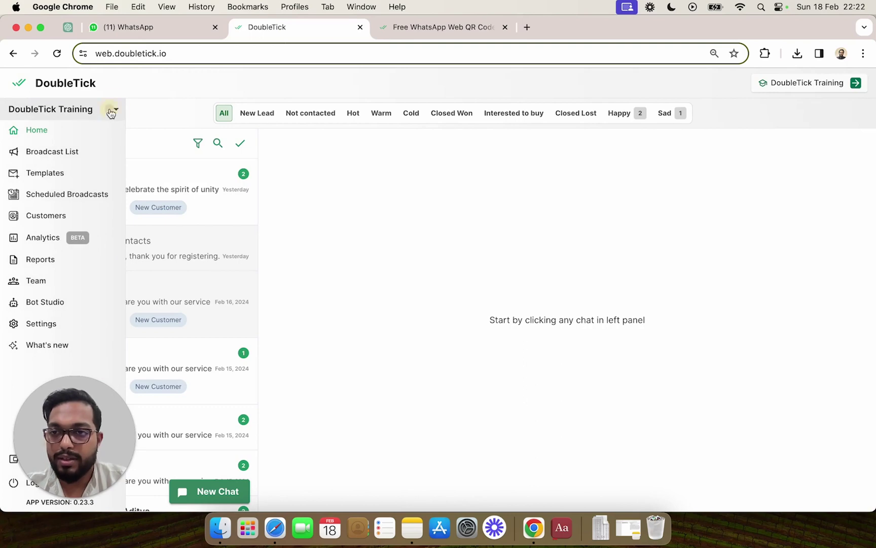
click(112, 111)
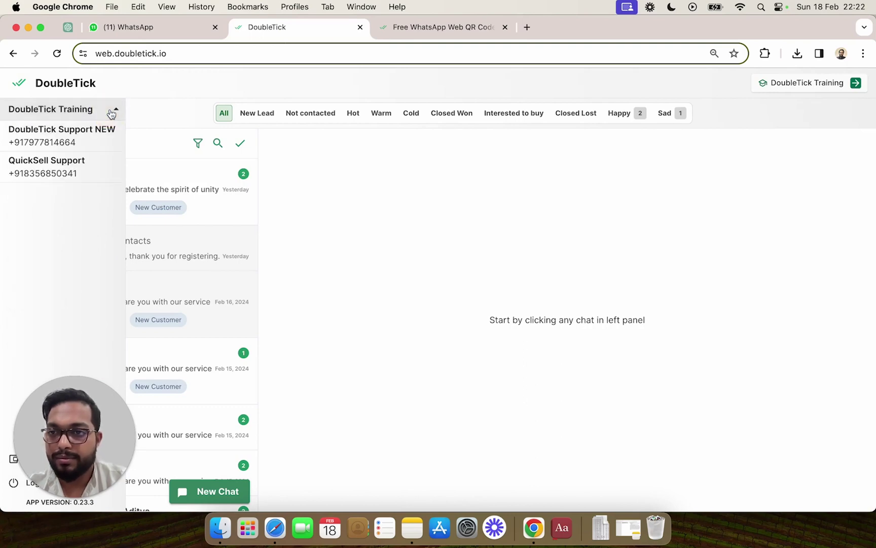
click(112, 111)
click(74, 322)
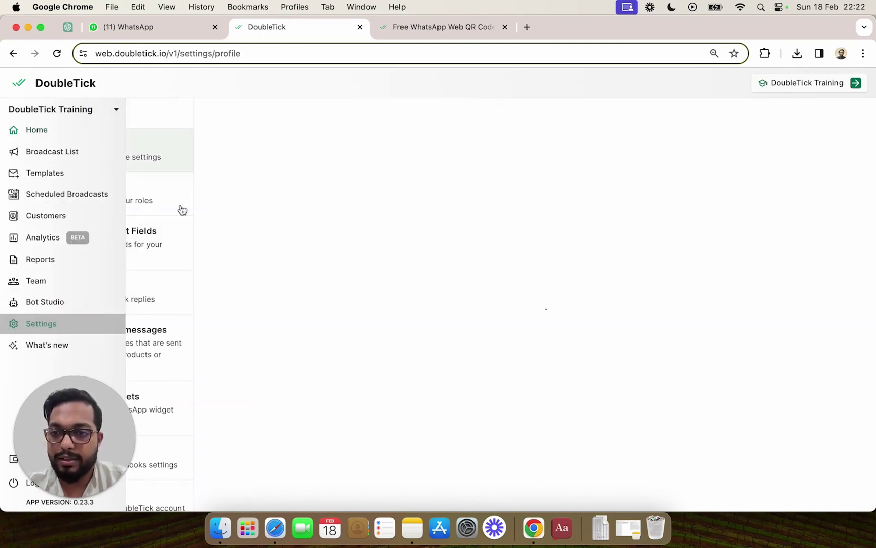
scroll(157, 411, down, 5)
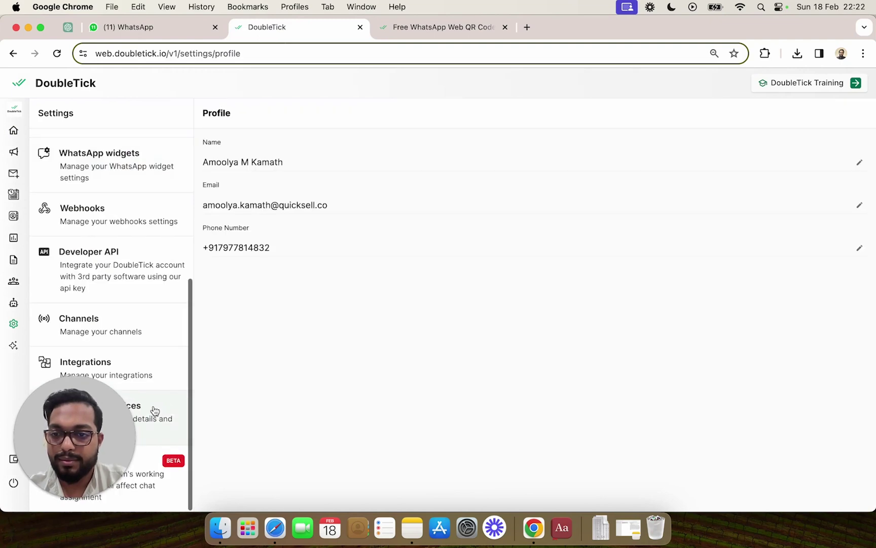
click(155, 321)
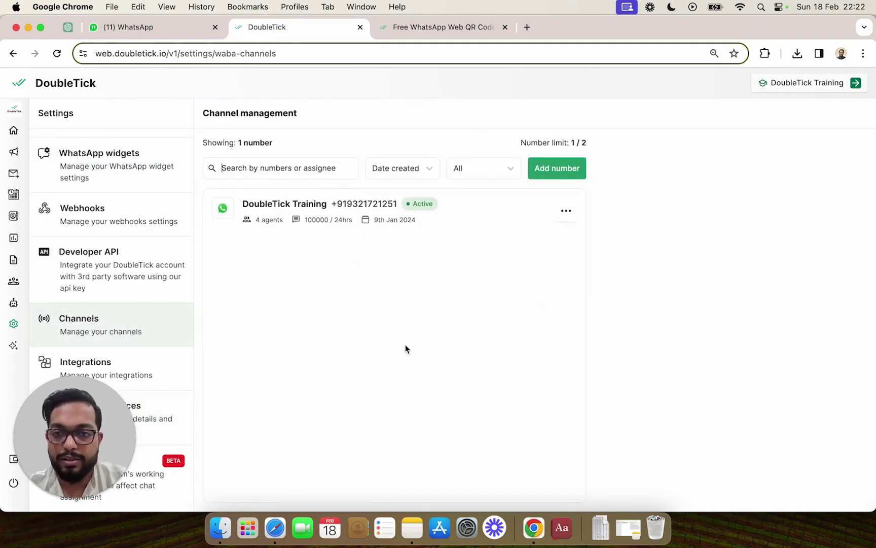
Copy the DoubleTick Training channel's phone number
double_click(360, 205)
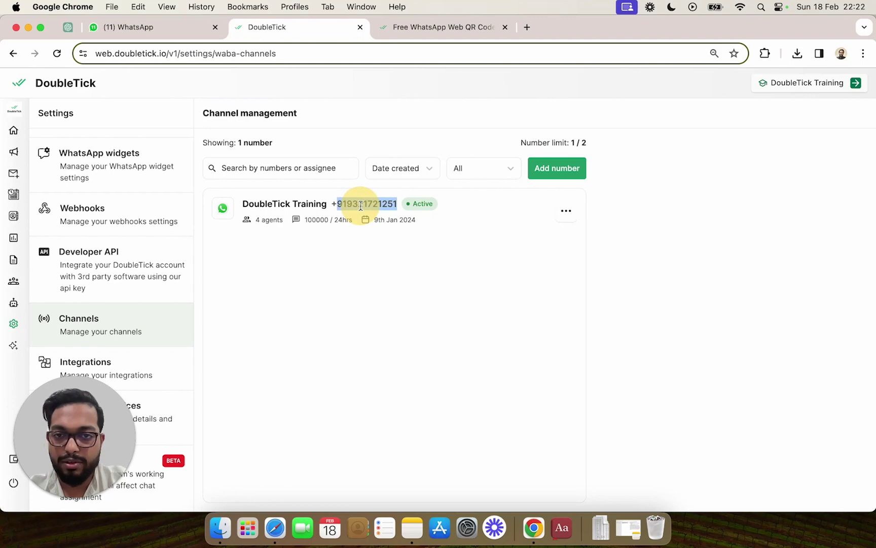
right_click(356, 206)
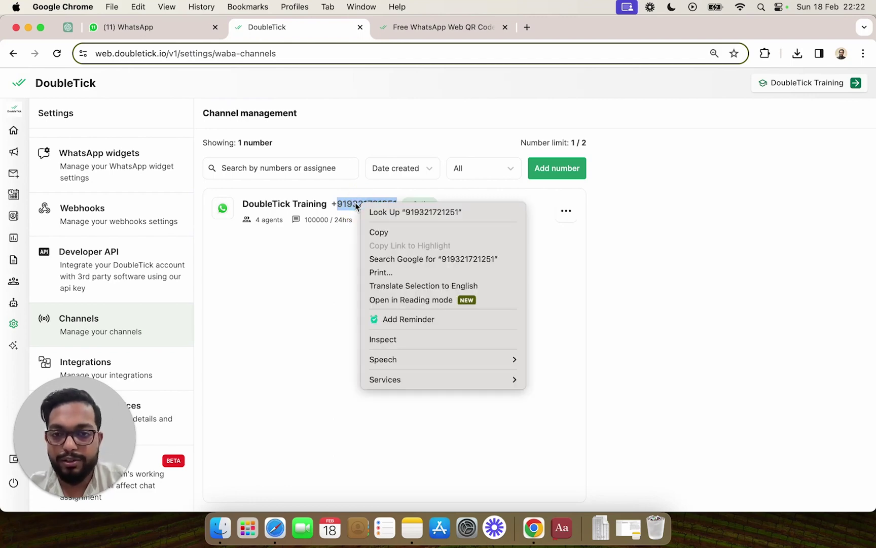
click(389, 232)
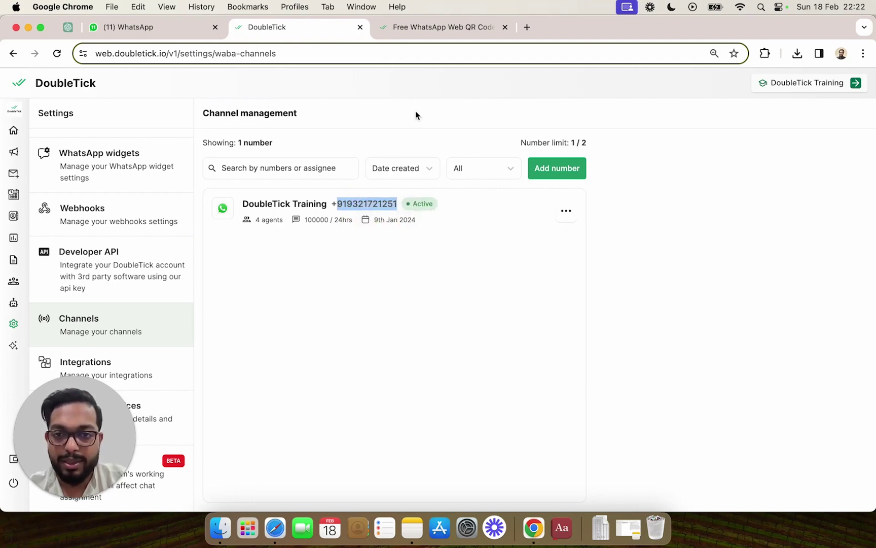
click(415, 28)
click(597, 310)
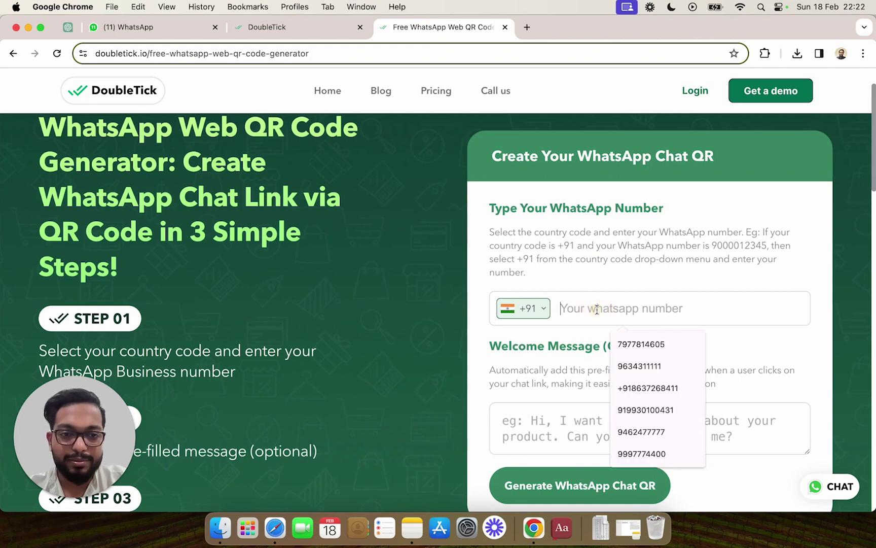
right_click(598, 312)
click(616, 363)
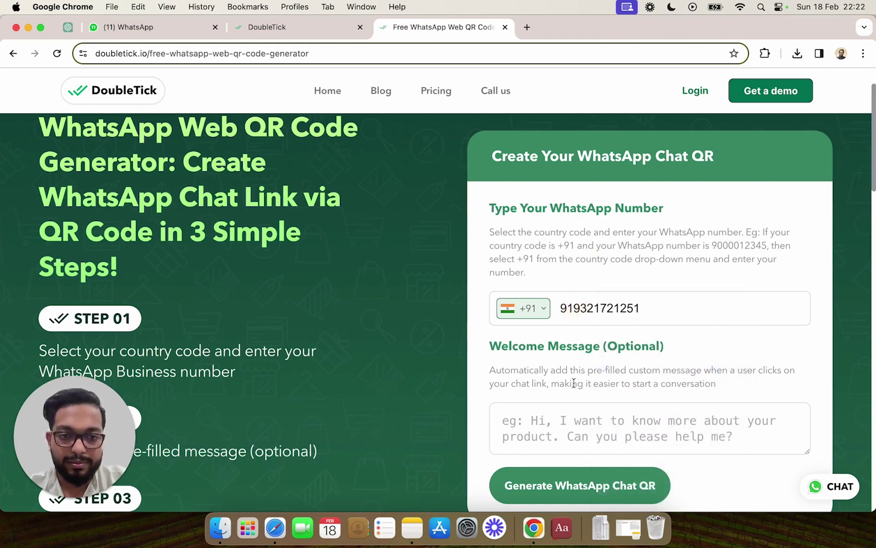
key(BackSpace)
key(BackSpace)
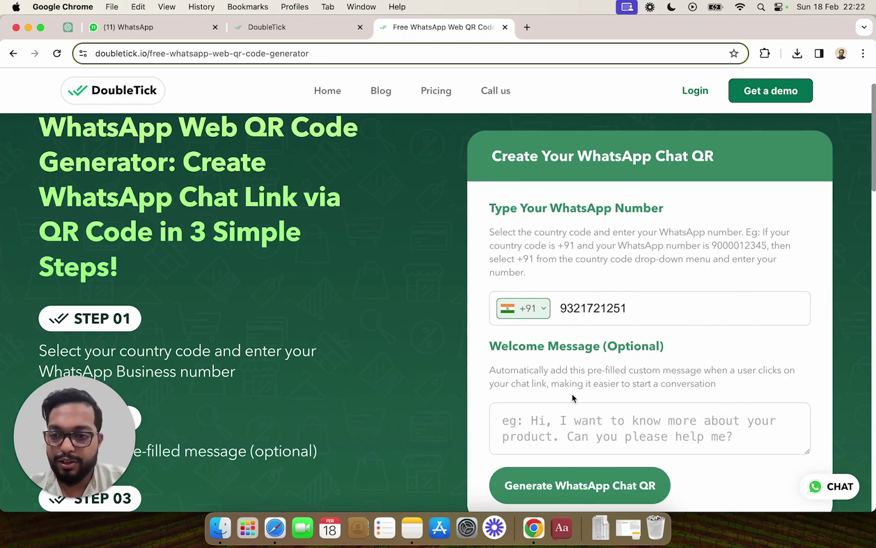
click(564, 426)
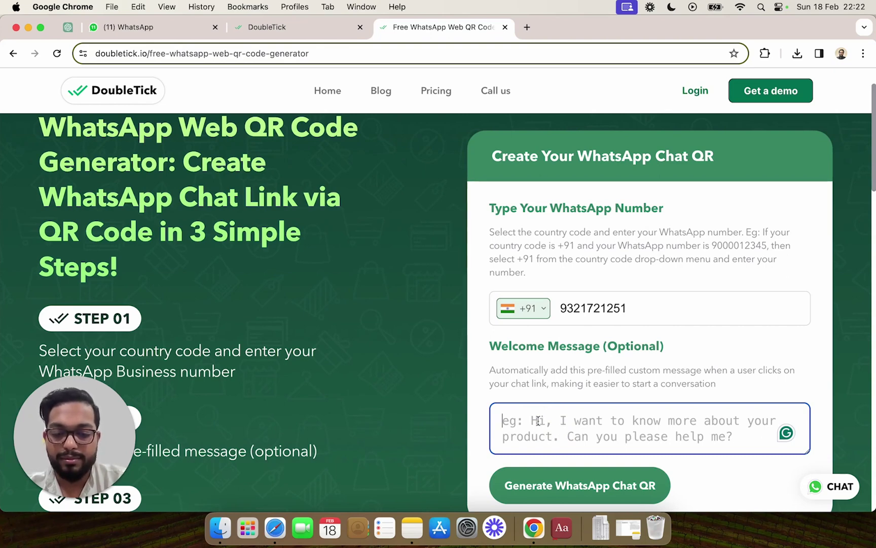
text(Hi ABC )
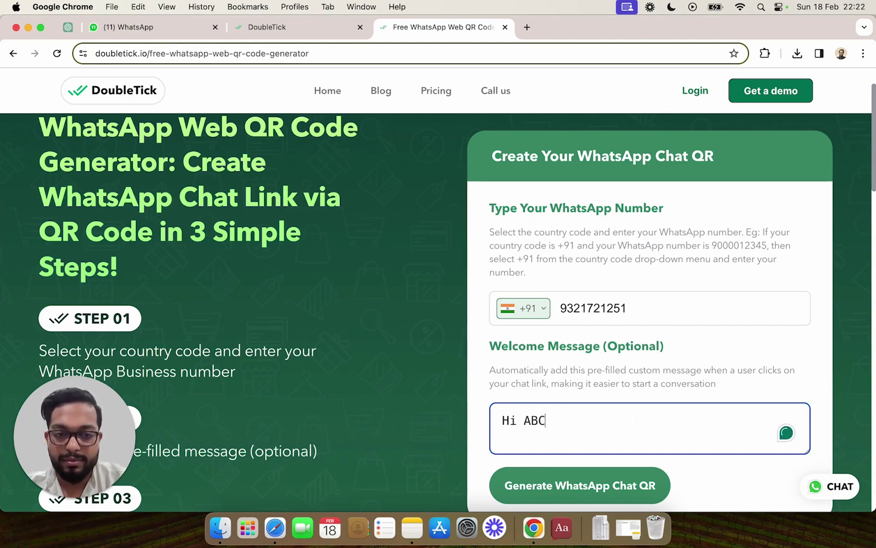
text(Shop.)
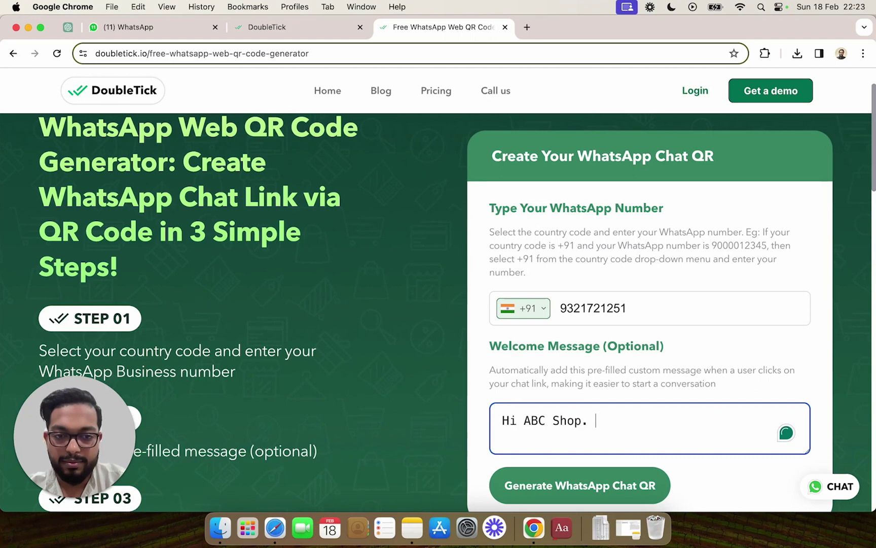
key(BackSpace)
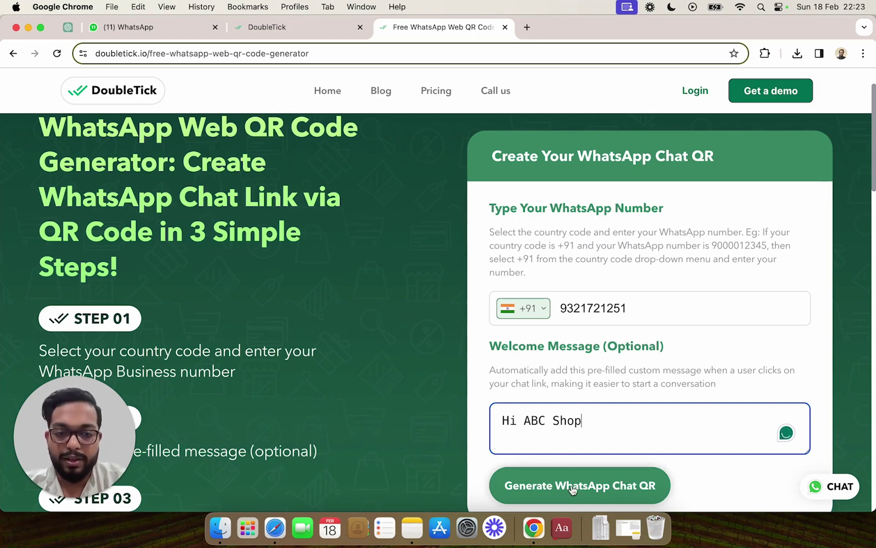
scroll(582, 491, down, 3)
Generate the wa.me chat link and QR code, then copy the link
click(597, 376)
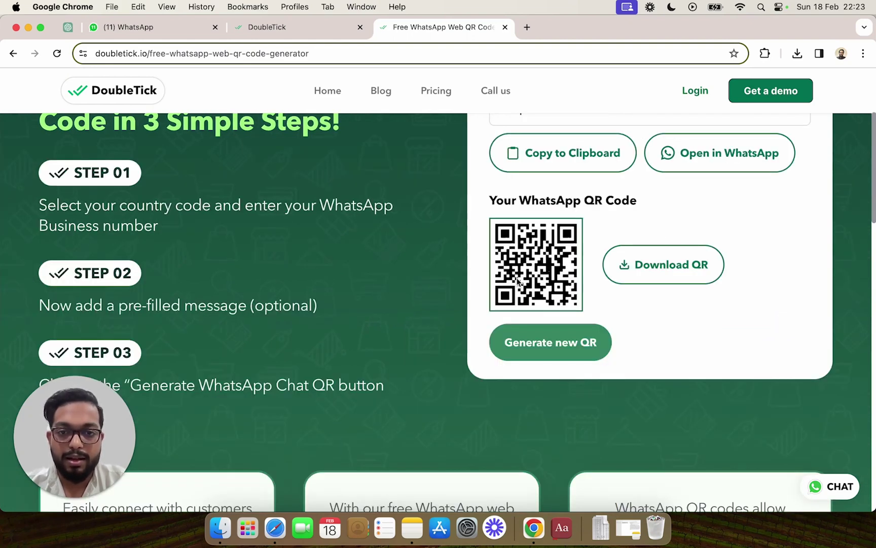
scroll(518, 281, up, 3)
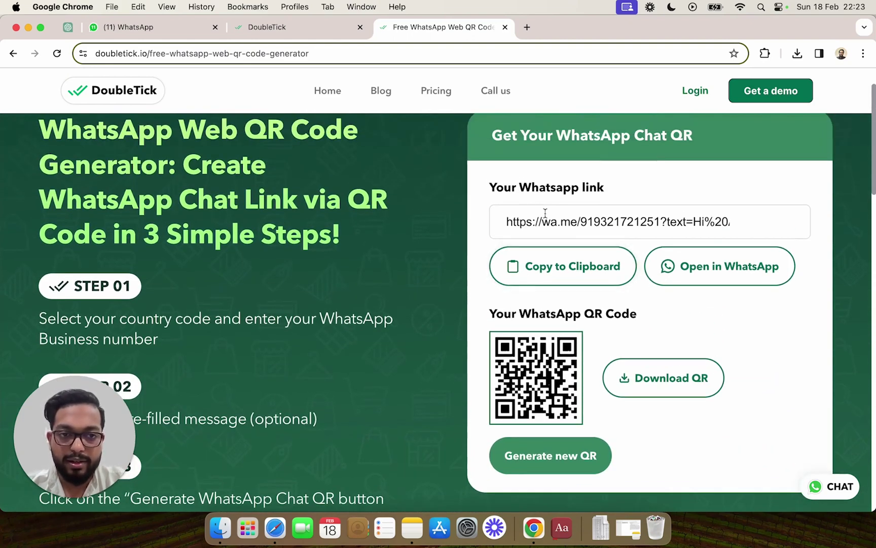
click(548, 275)
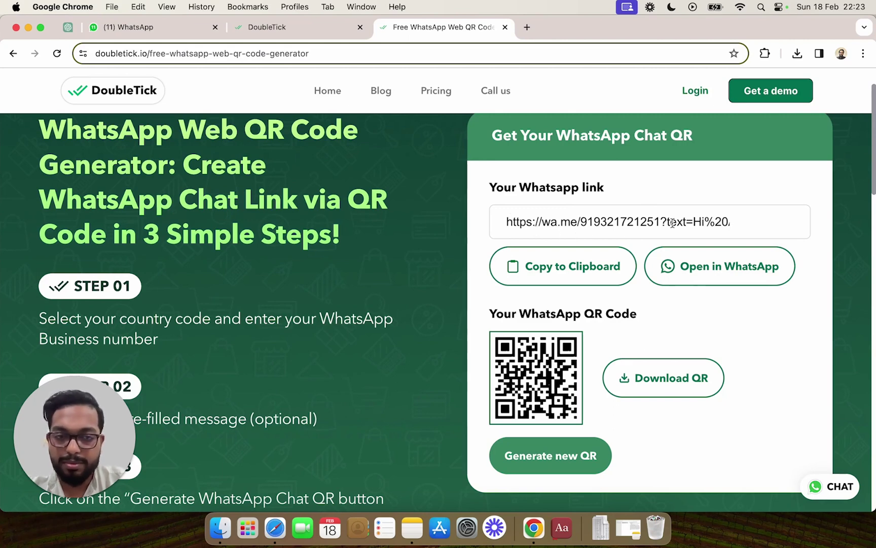
Open the generated link in WhatsApp and select the pre-filled 'Hi ABC Shop' text
click(705, 272)
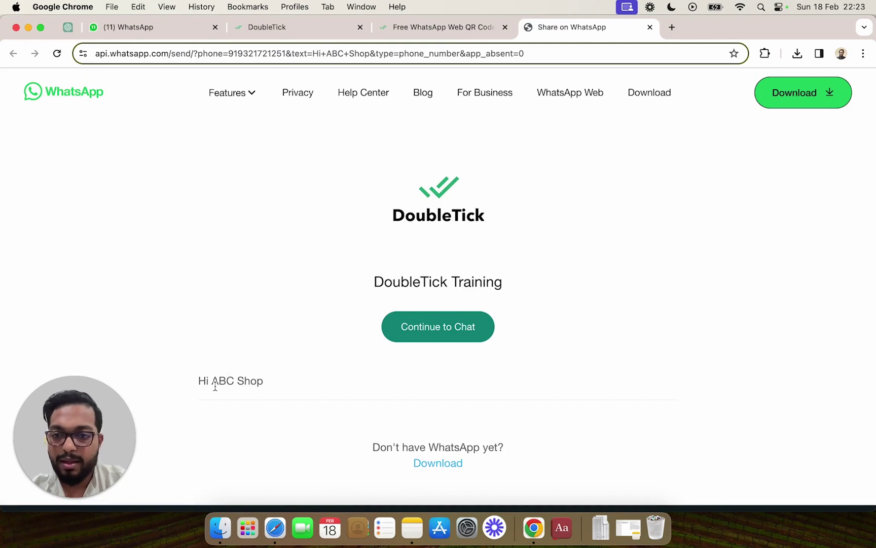
drag(267, 383, 198, 379)
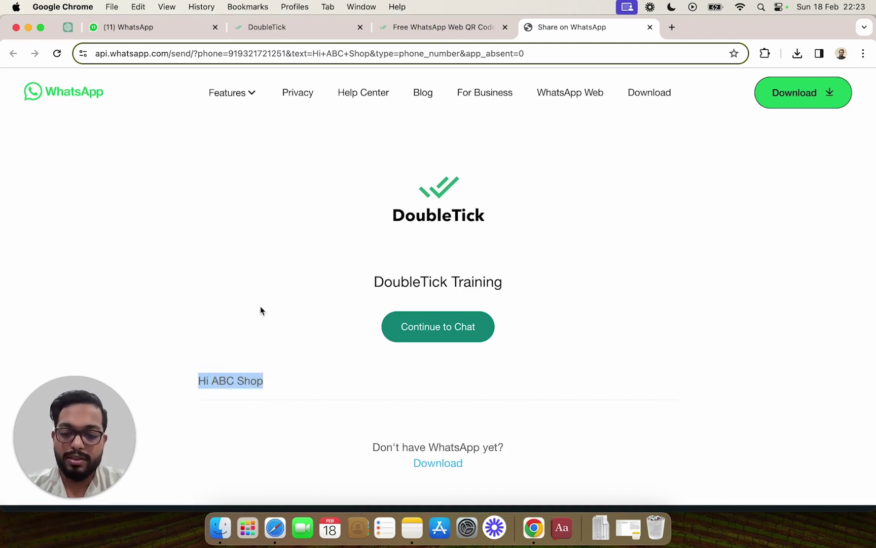
Name the bot 'QR SCAN Bot' and add an On message trigger with keyword 'Hi ABC Shop'
click(299, 27)
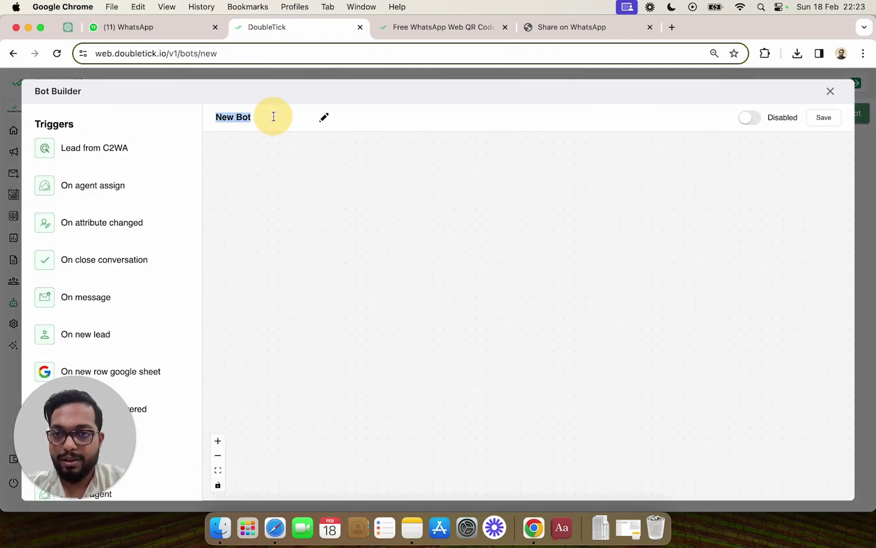
text(Q)
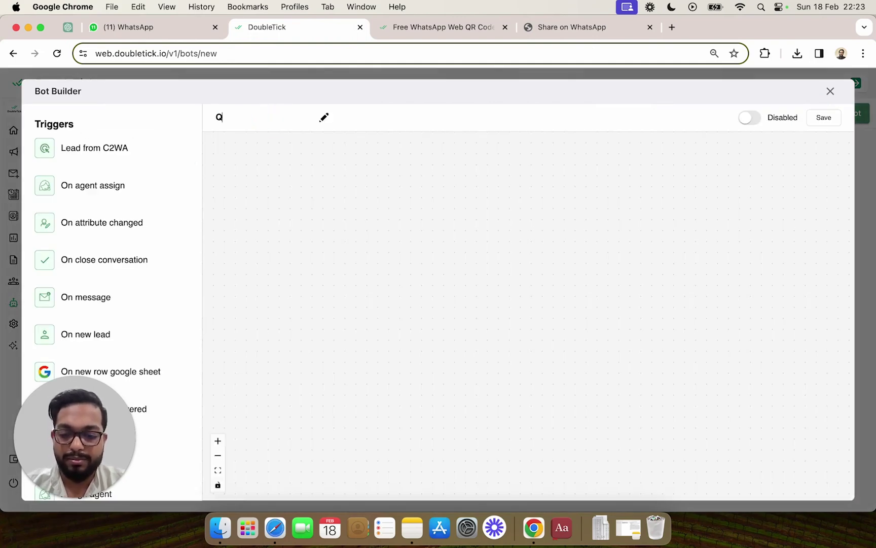
text(R SCAN Bot)
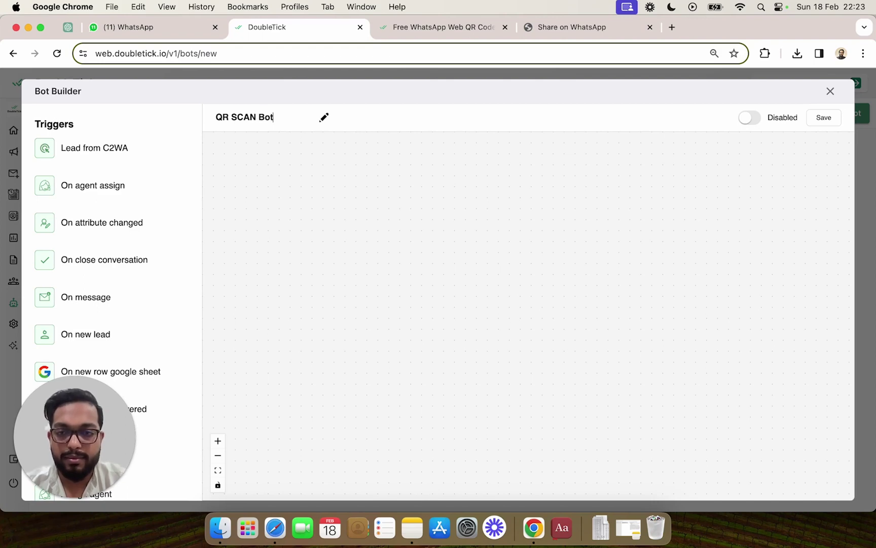
click(167, 344)
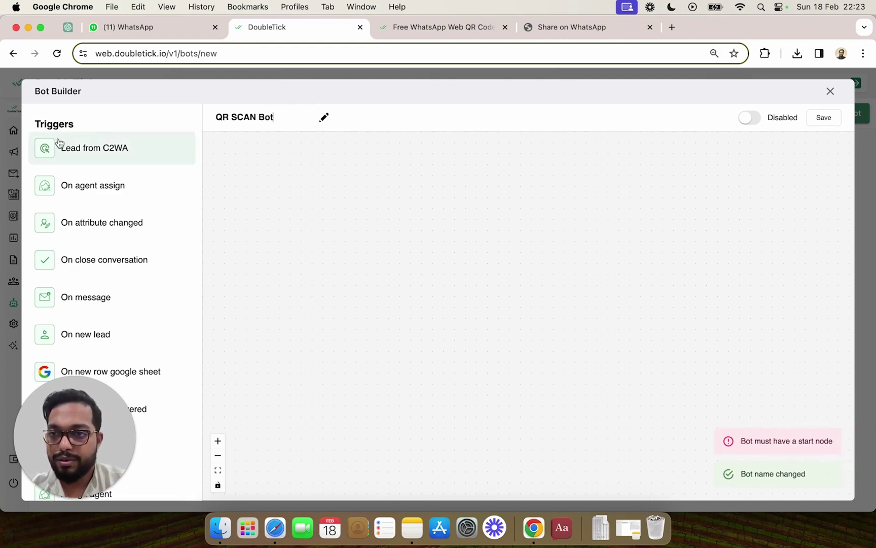
click(87, 299)
drag(86, 299, 256, 230)
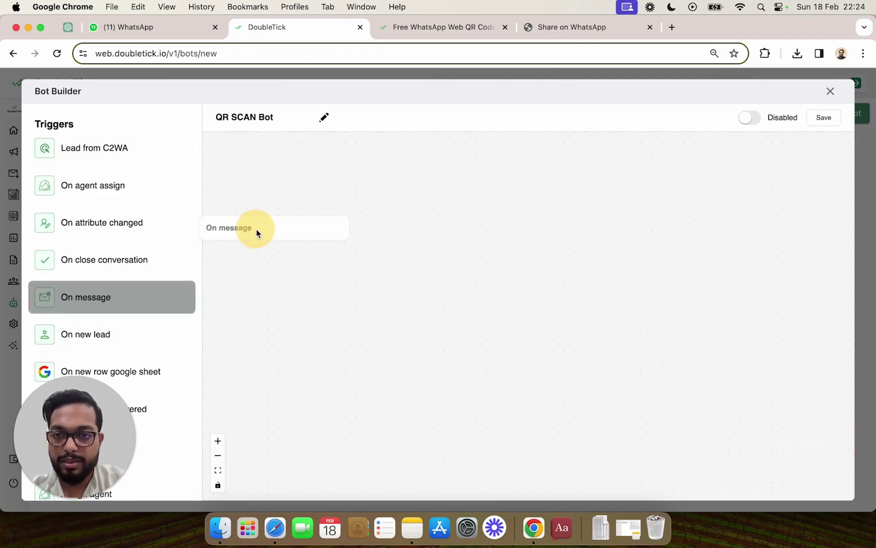
click(299, 267)
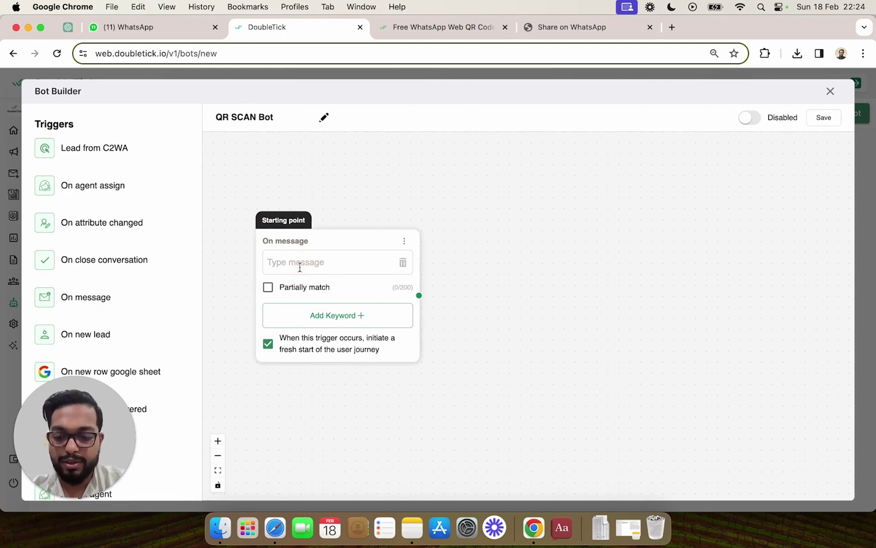
key(super+v)
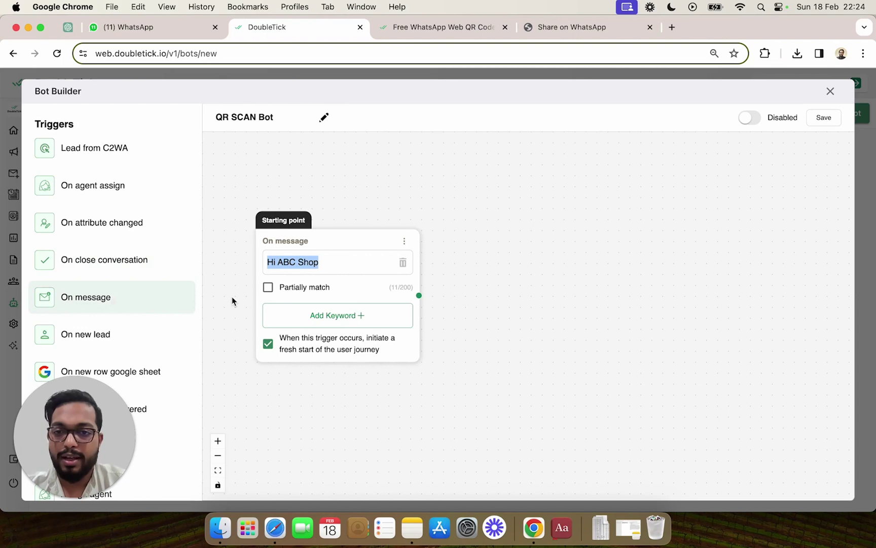
scroll(126, 310, down, 2)
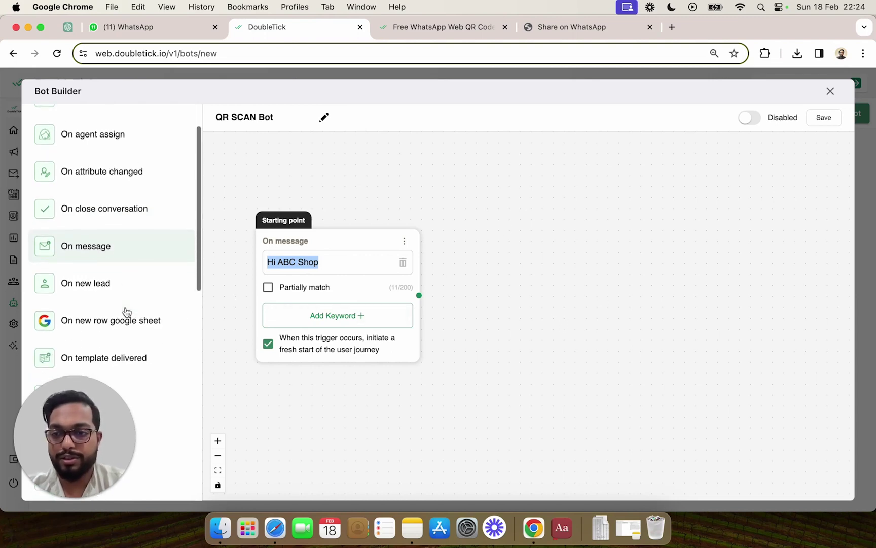
scroll(126, 311, down, 5)
scroll(122, 308, down, 3)
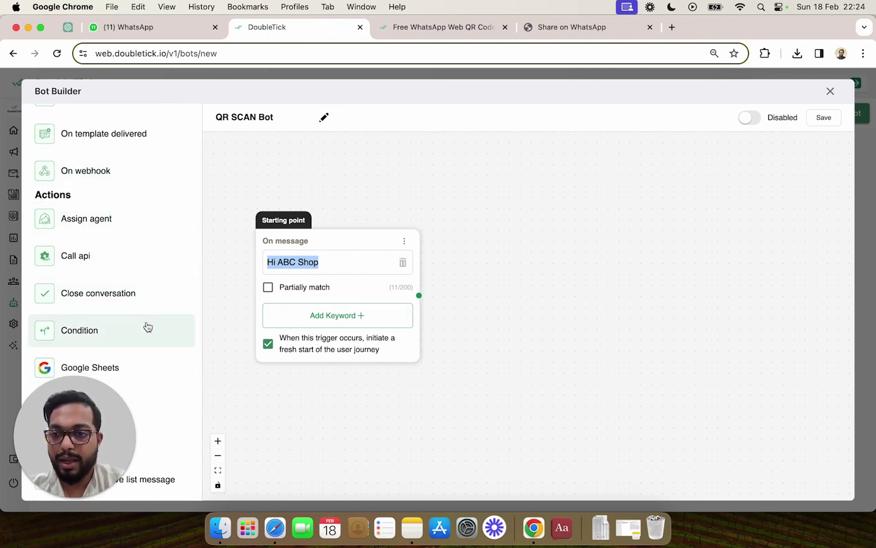
scroll(146, 327, down, 3)
scroll(147, 327, down, 1)
scroll(147, 327, down, 1)
scroll(143, 325, down, 1)
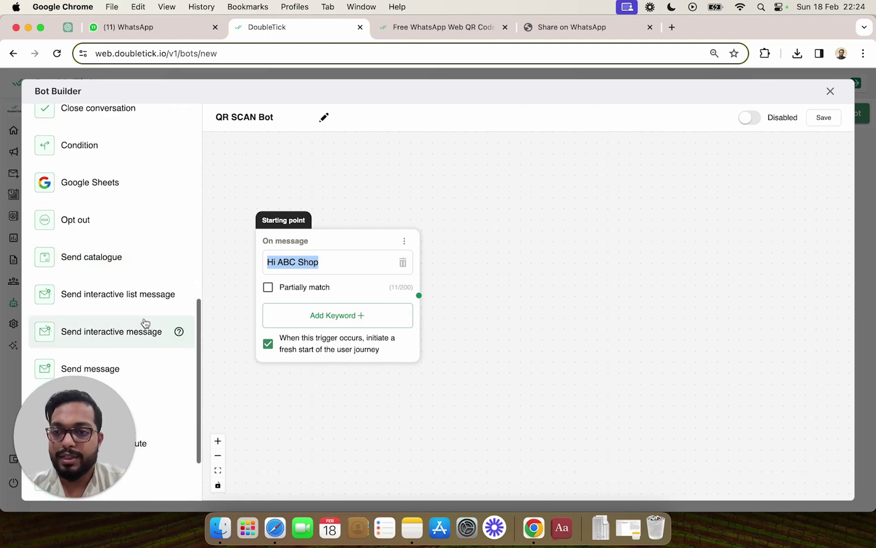
Connect a Send message reply 'Thank you for scanning the QR.', then save and enable the bot
drag(121, 367, 464, 273)
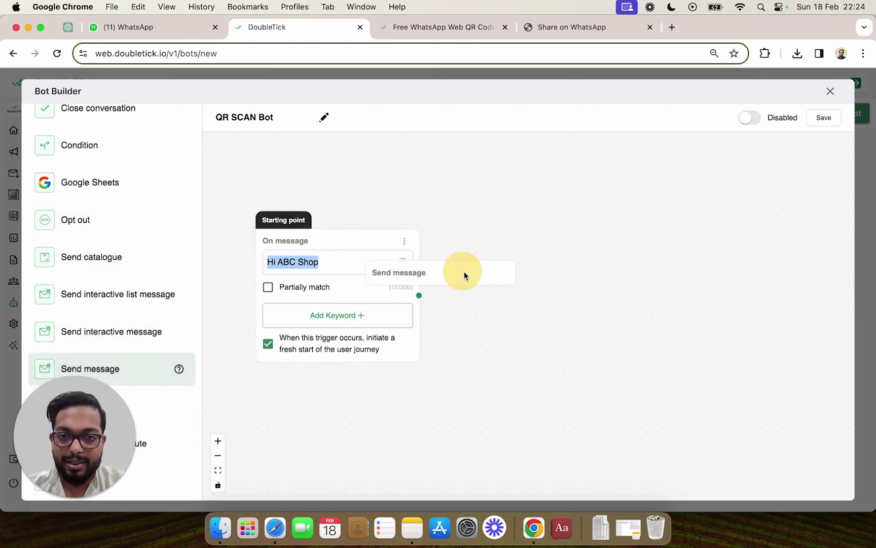
drag(419, 295, 498, 319)
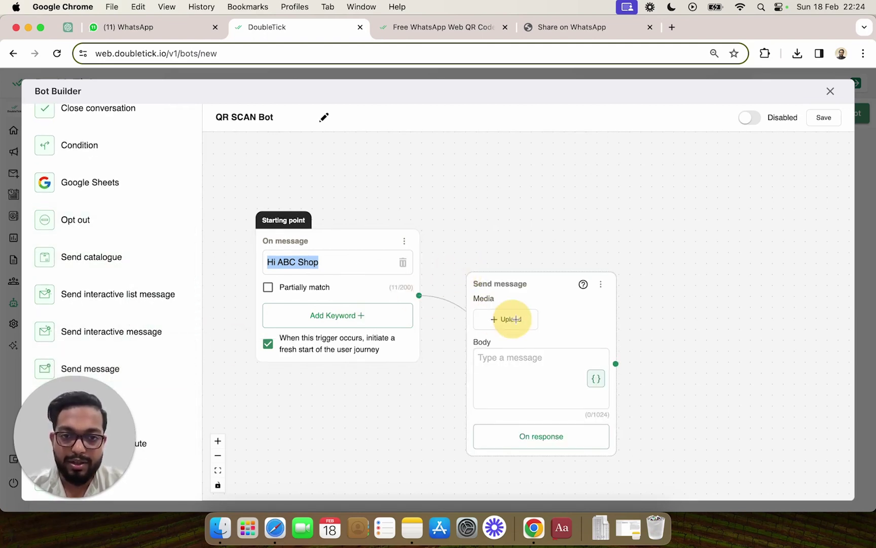
click(518, 377)
text(Thank )
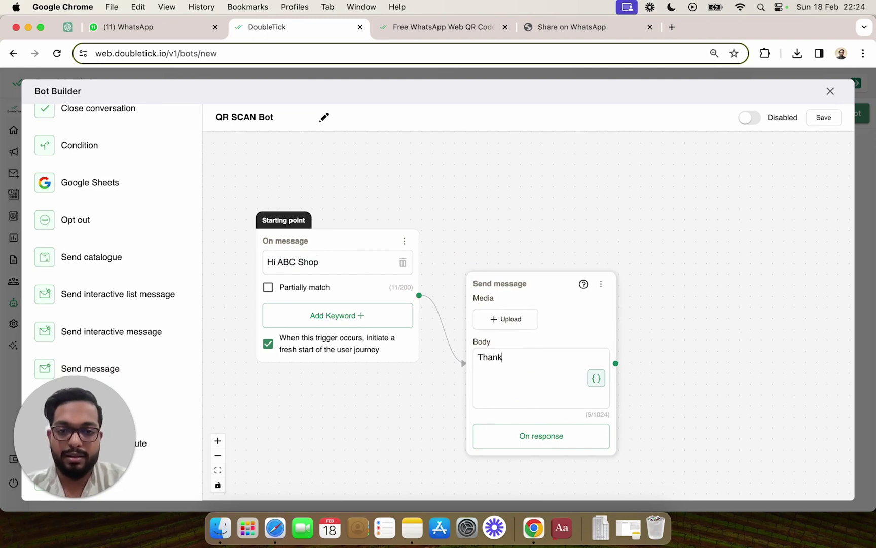
text(you for )
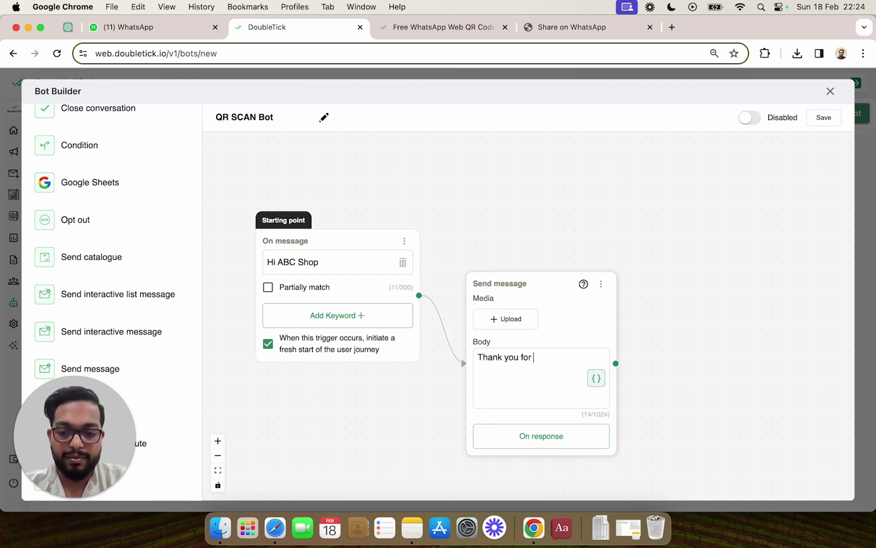
text(scanning the )
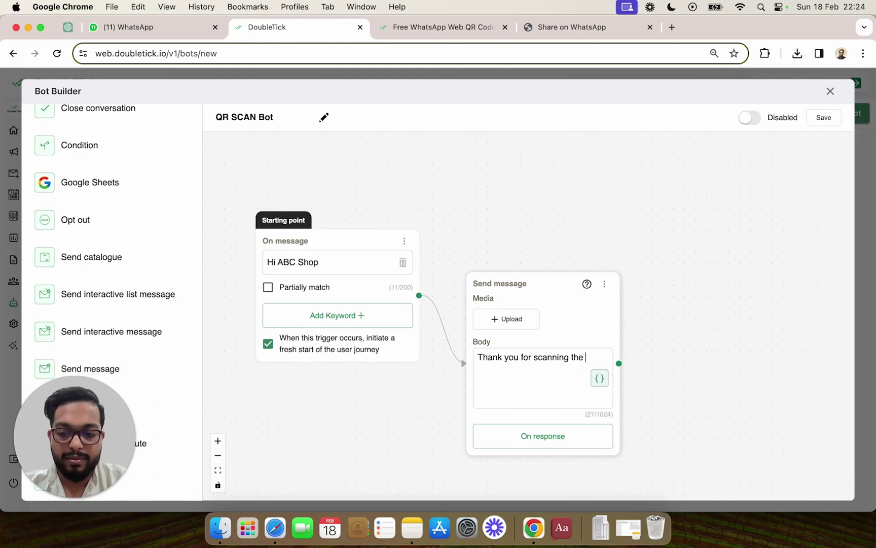
text(QR.)
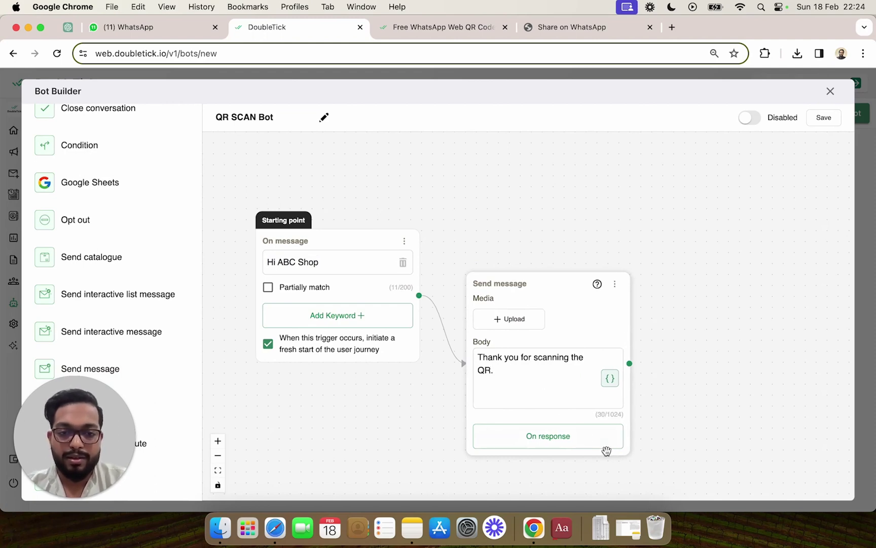
click(823, 117)
click(751, 123)
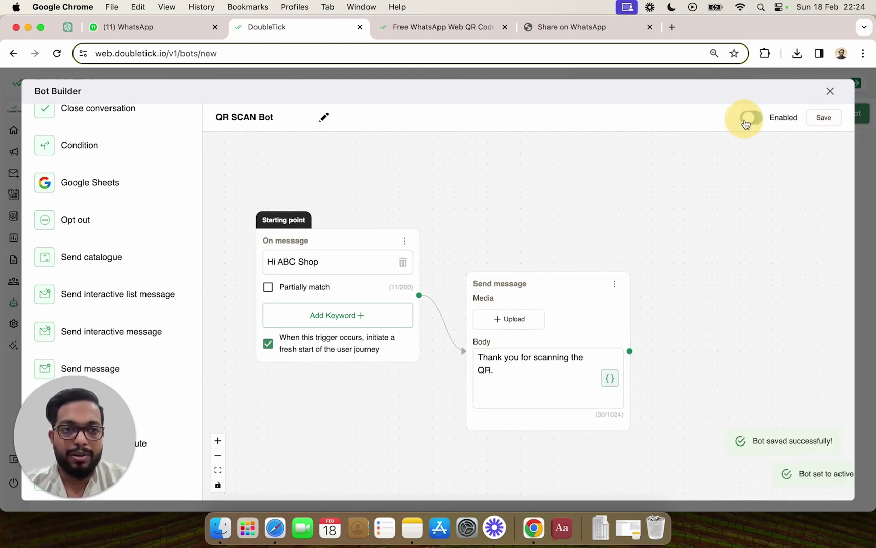
Copy the generated wa.me chat link from the QR generator and go to WhatsApp Web
click(553, 34)
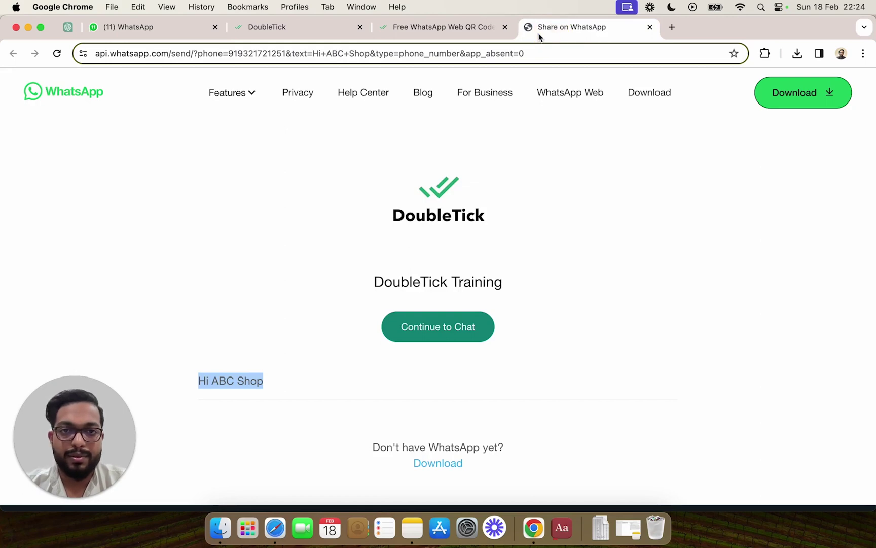
click(447, 27)
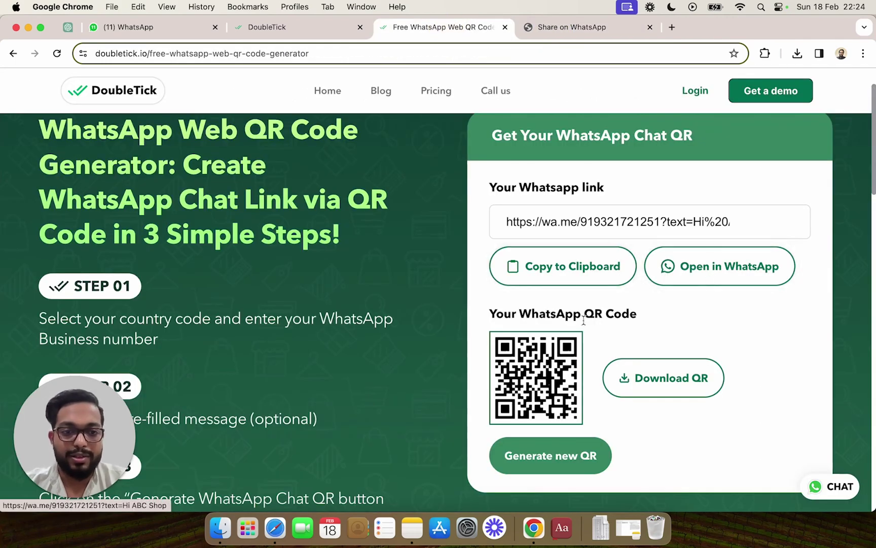
click(553, 272)
click(152, 28)
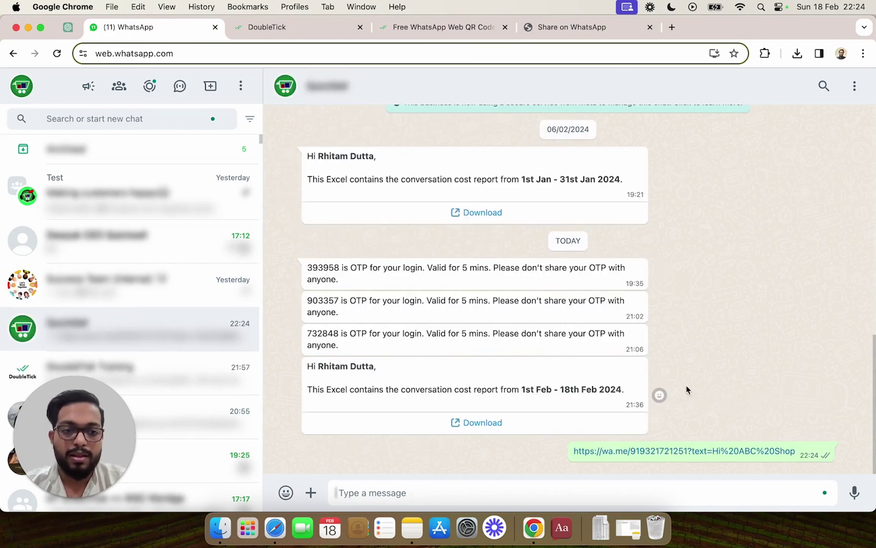
mouse_move(685, 451)
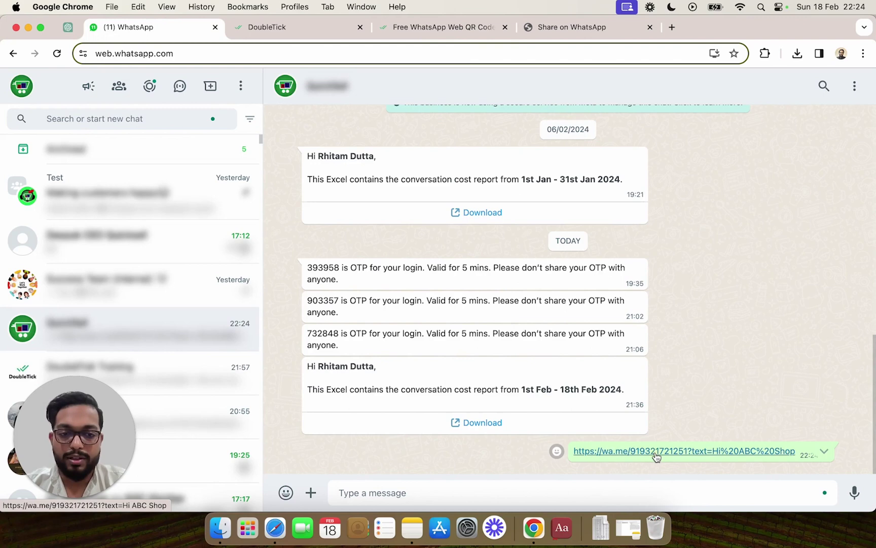
Open the wa.me link and send 'Hi ABC Shop' to DoubleTick Training
click(656, 452)
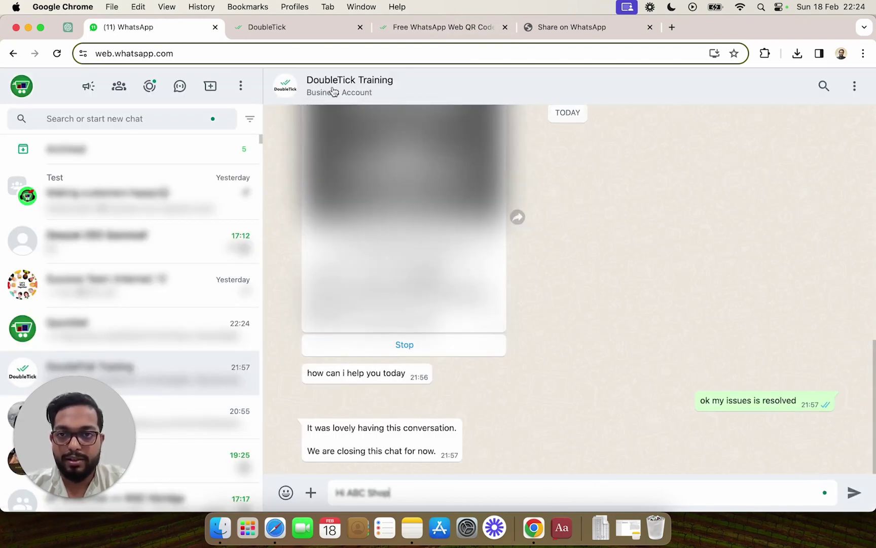
click(417, 83)
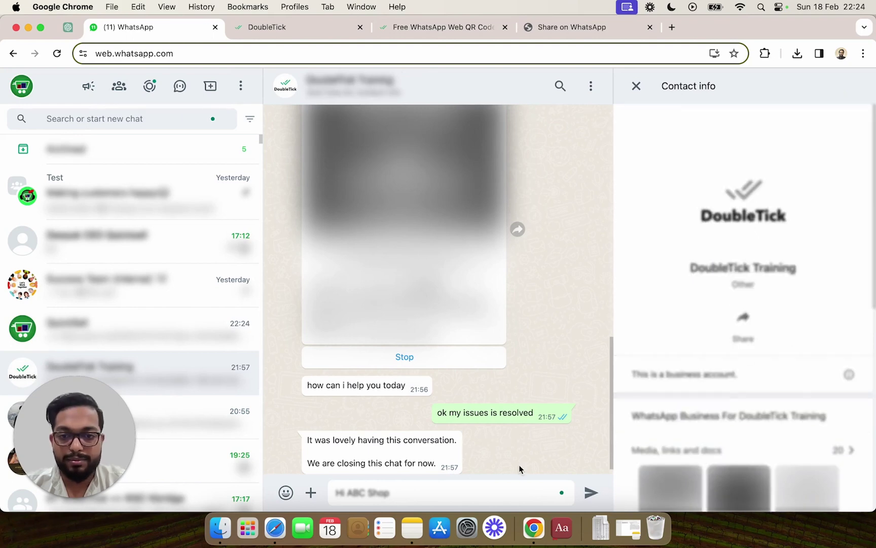
click(440, 494)
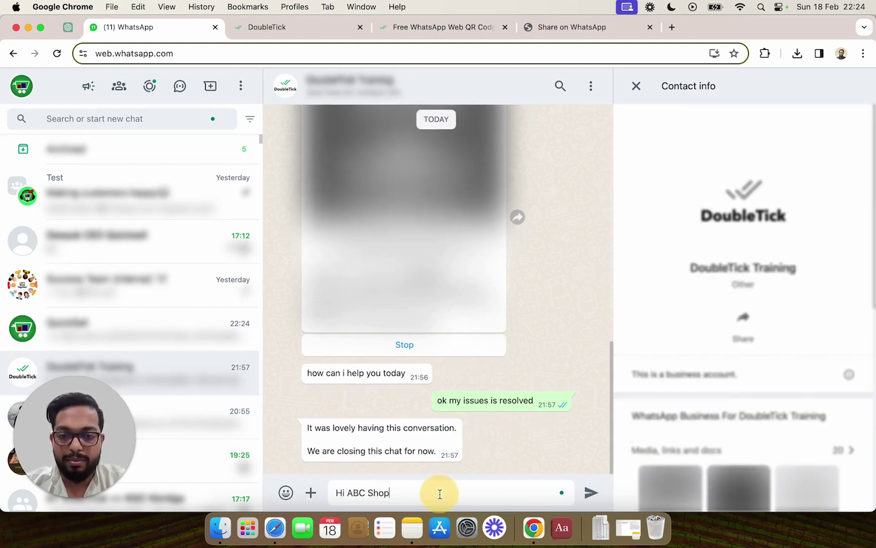
key(Return)
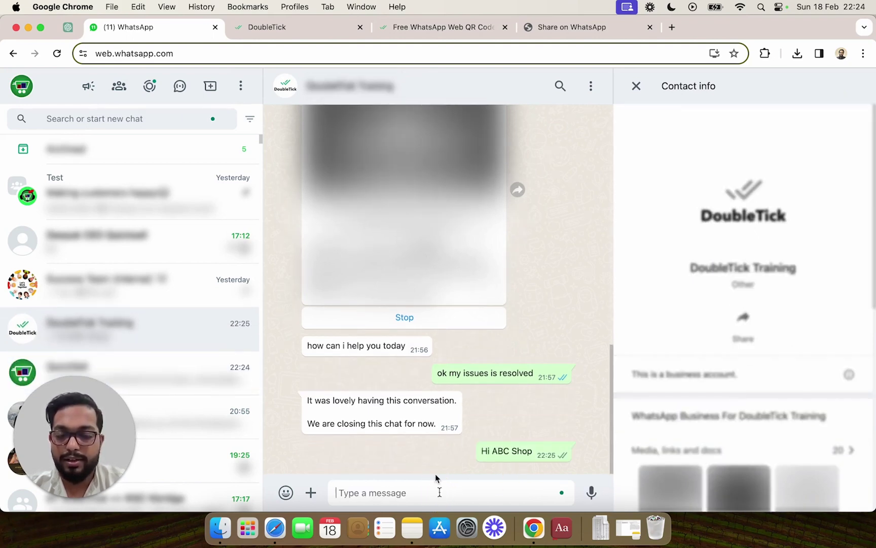
mouse_move(381, 439)
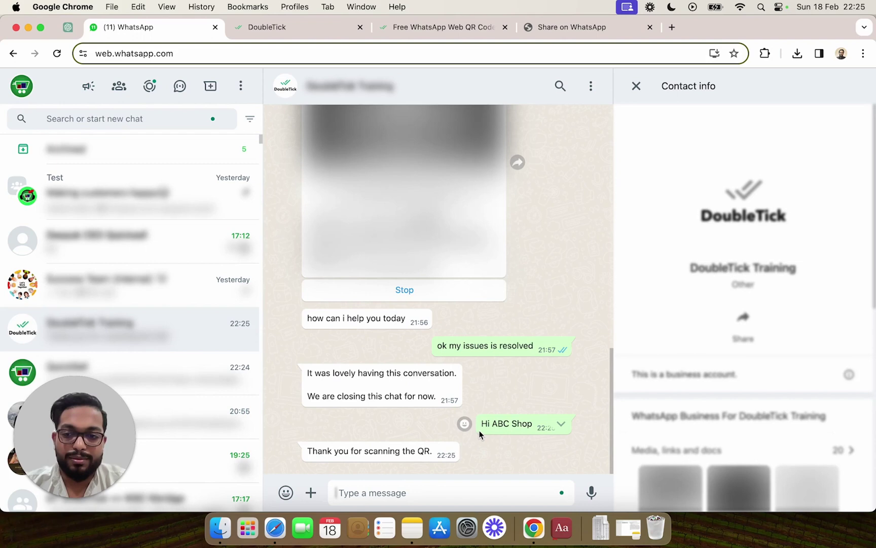
mouse_move(520, 424)
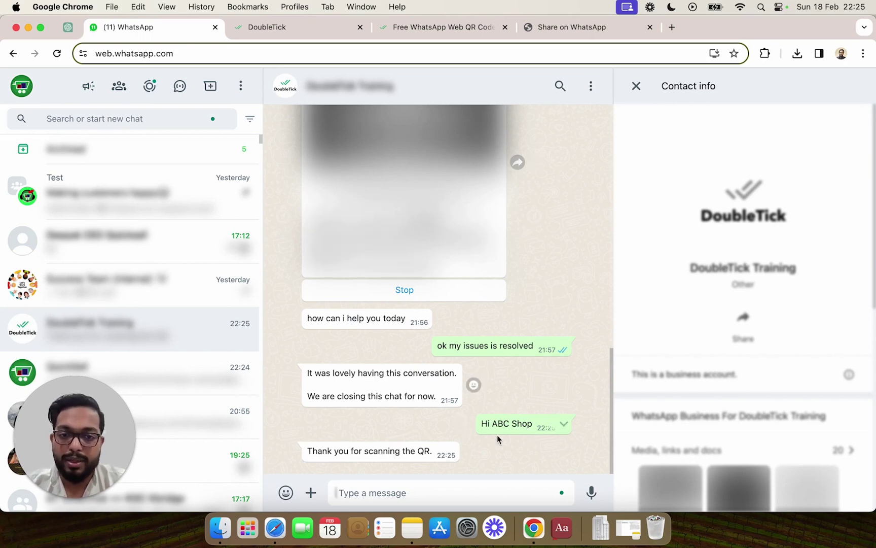
Copy the text of the sent 'Hi ABC Shop' message
drag(481, 423, 537, 428)
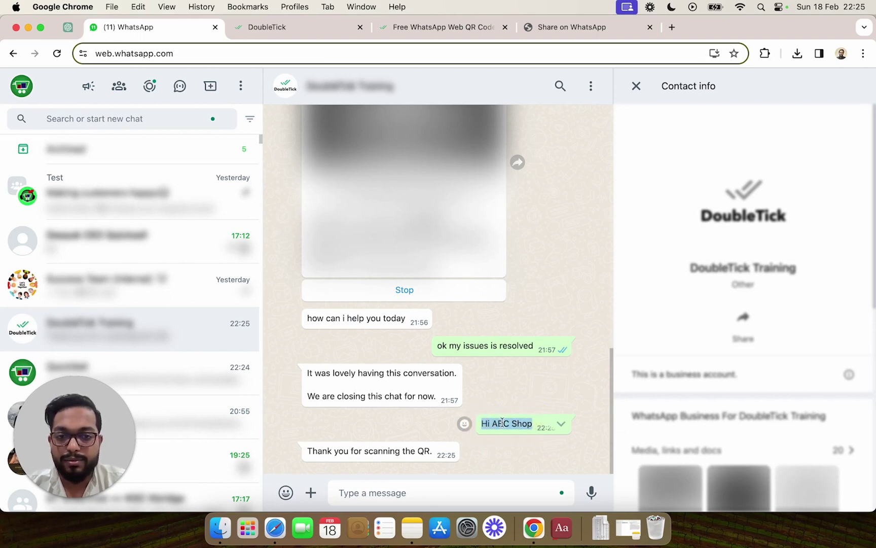
right_click(501, 423)
click(530, 354)
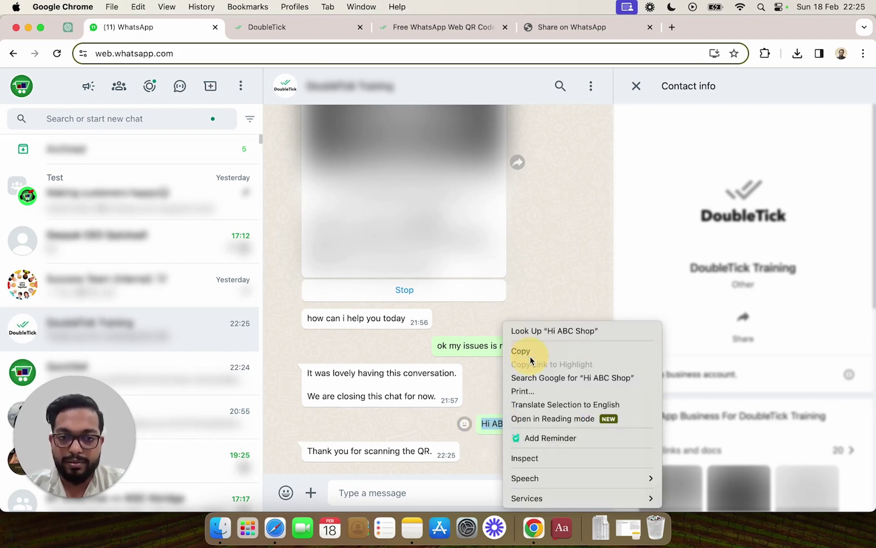
click(255, 33)
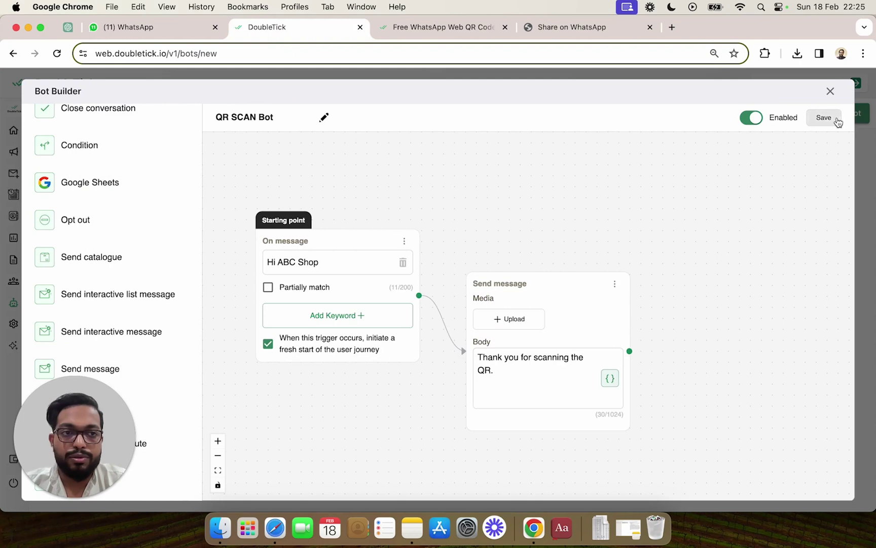
Add 'Hi ABC Shop' as a keyword on the Facebook-ad list flow's On message trigger
click(831, 92)
scroll(416, 243, down, 3)
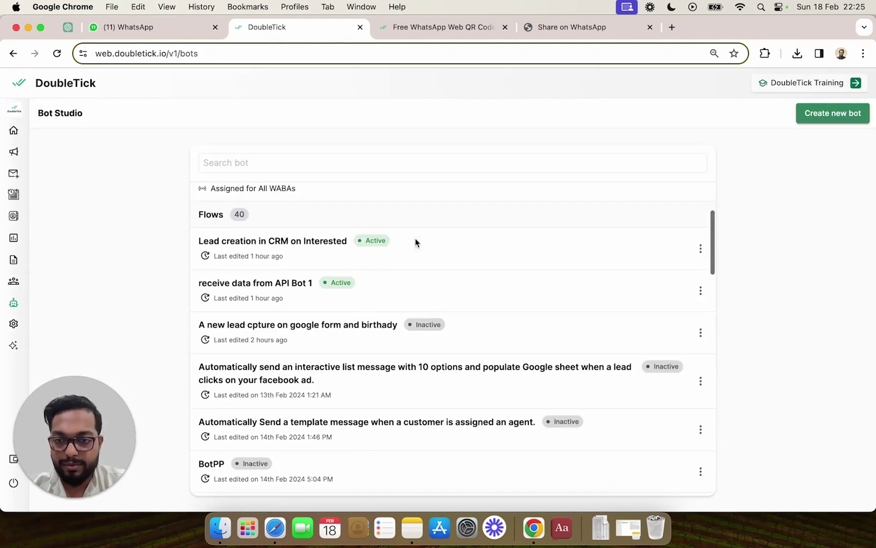
click(346, 366)
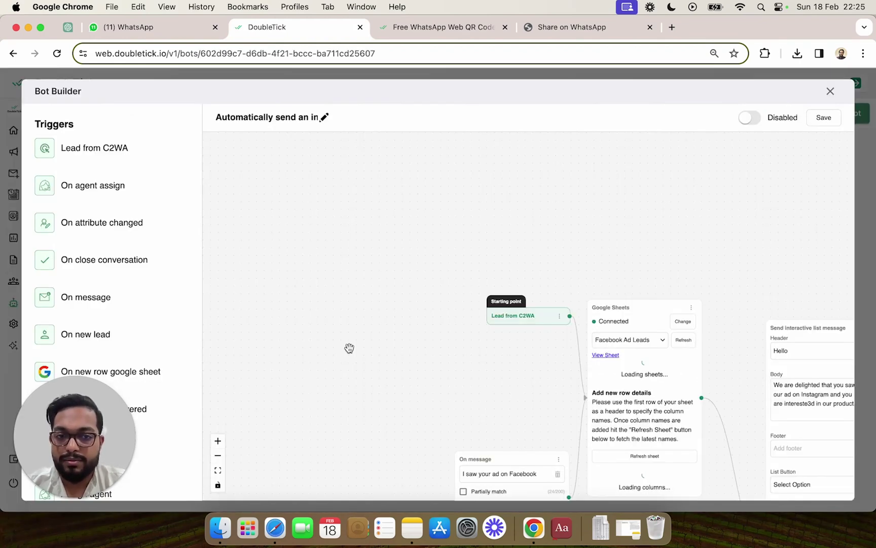
drag(393, 406, 329, 270)
click(430, 372)
text(Hi ABC Shop)
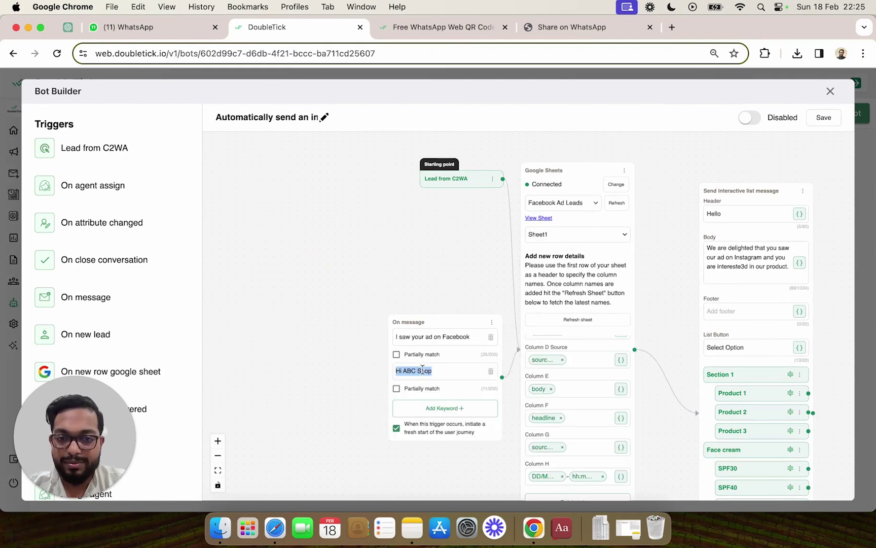
click(444, 376)
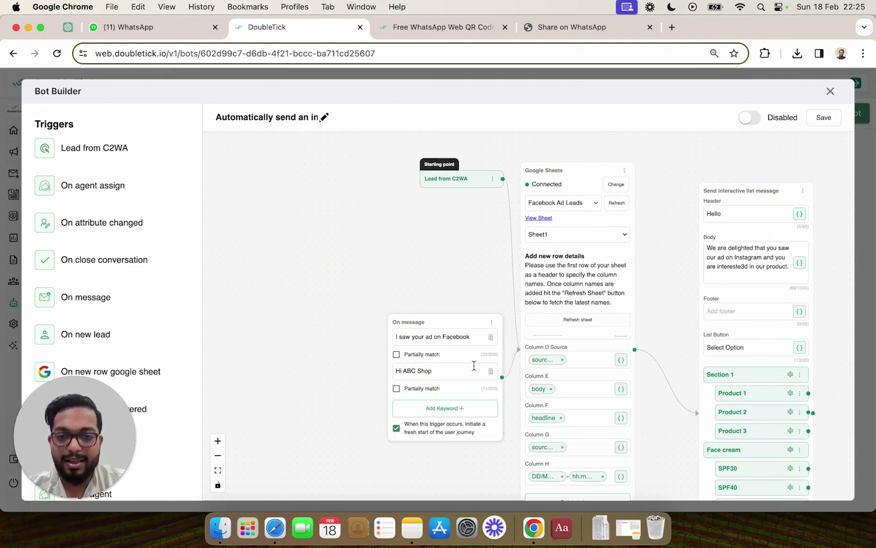
Save and enable the updated flow, then close the builder
click(823, 117)
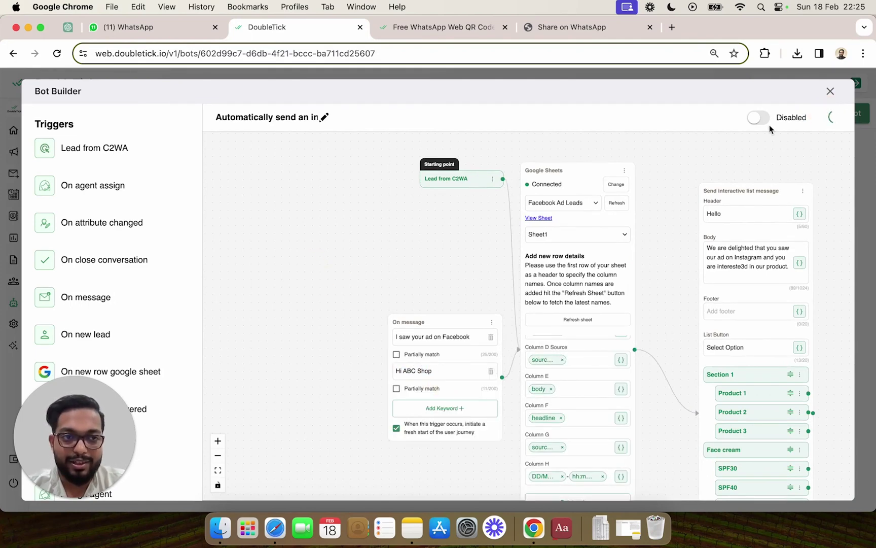
click(753, 118)
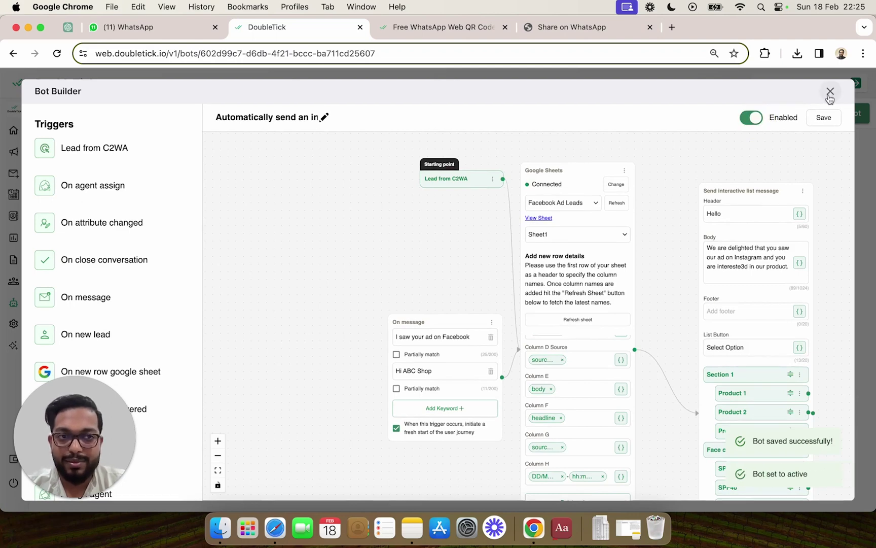
click(831, 92)
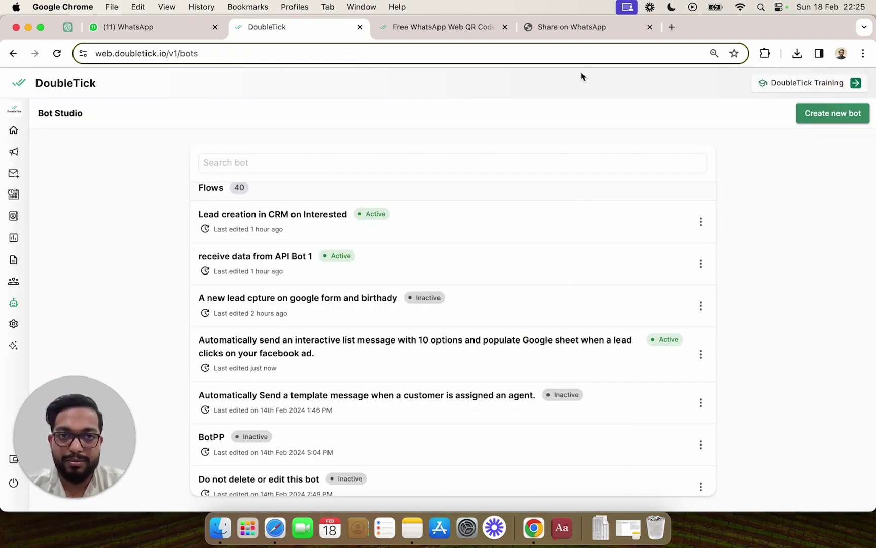
Re-copy the generated WhatsApp chat link, then return to the DoubleTick inbox showing the bot's reply
click(541, 36)
click(459, 39)
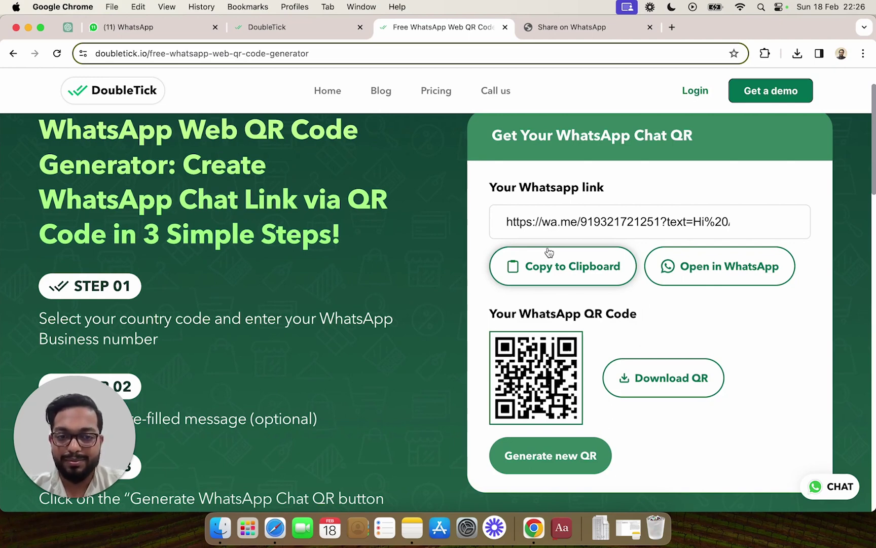
click(548, 255)
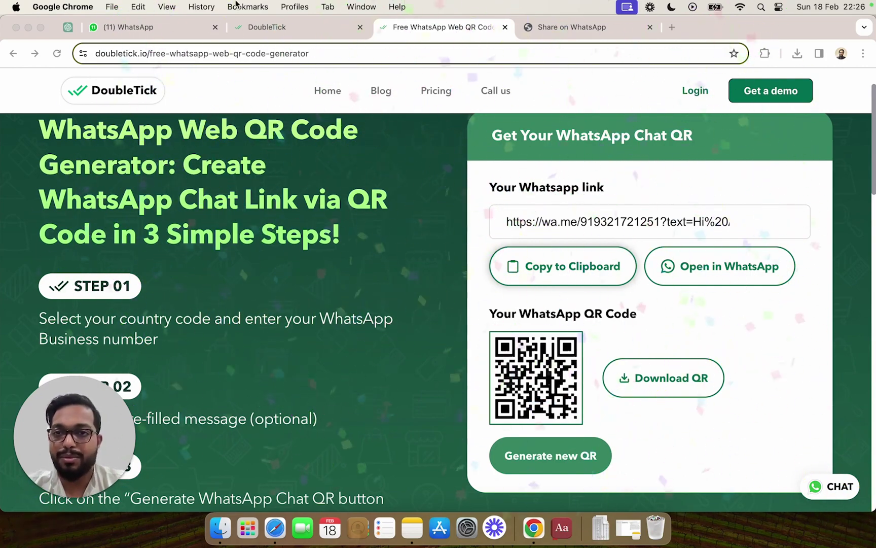
click(285, 27)
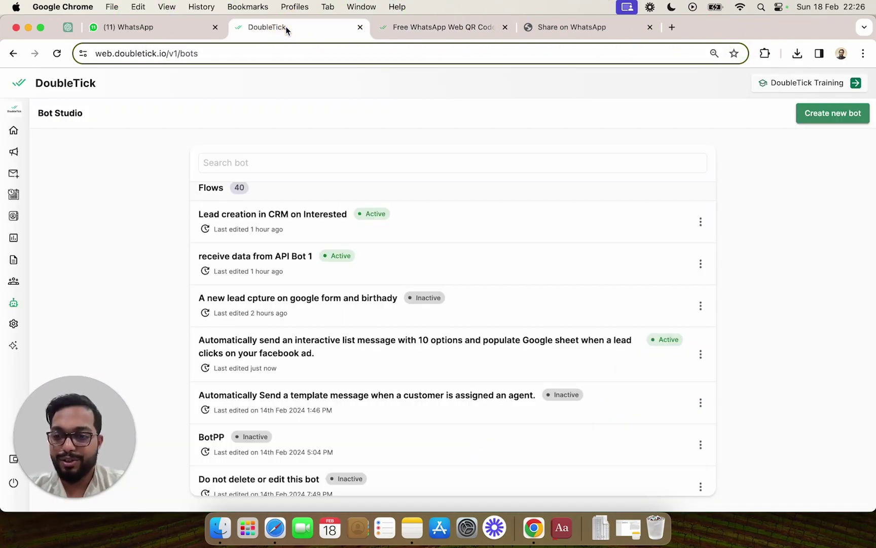
mouse_move(13, 131)
click(26, 136)
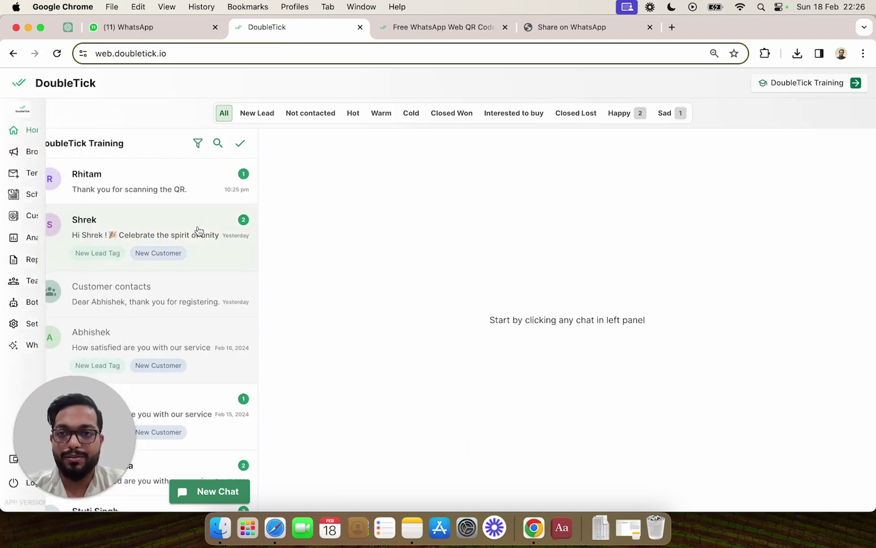